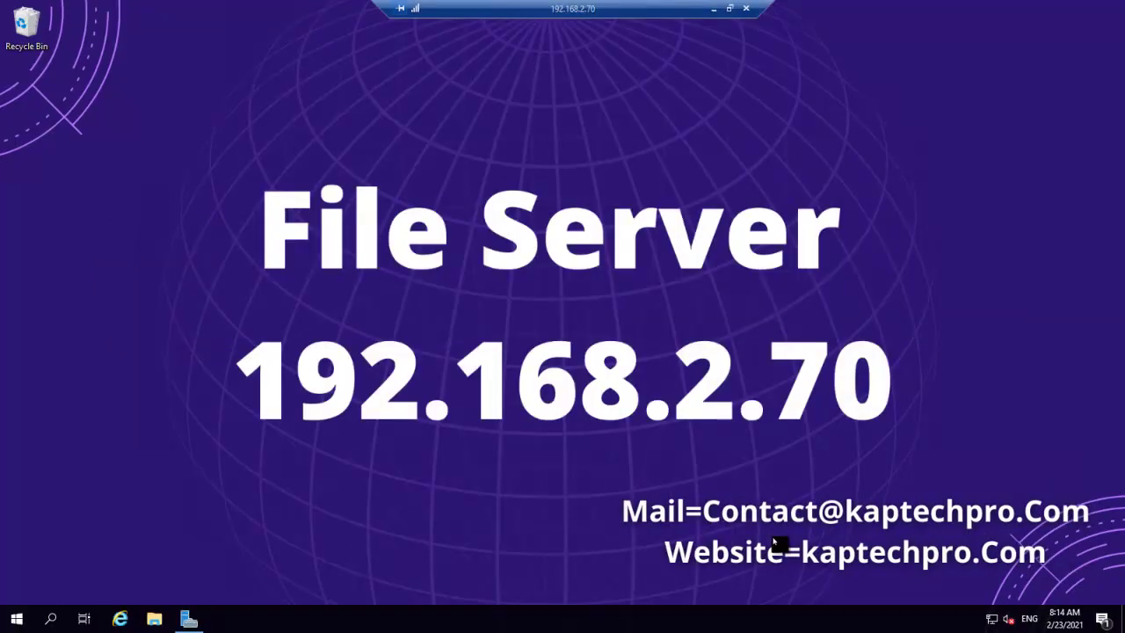
Open Server Manager from the taskbar on the remote file server.
click(185, 619)
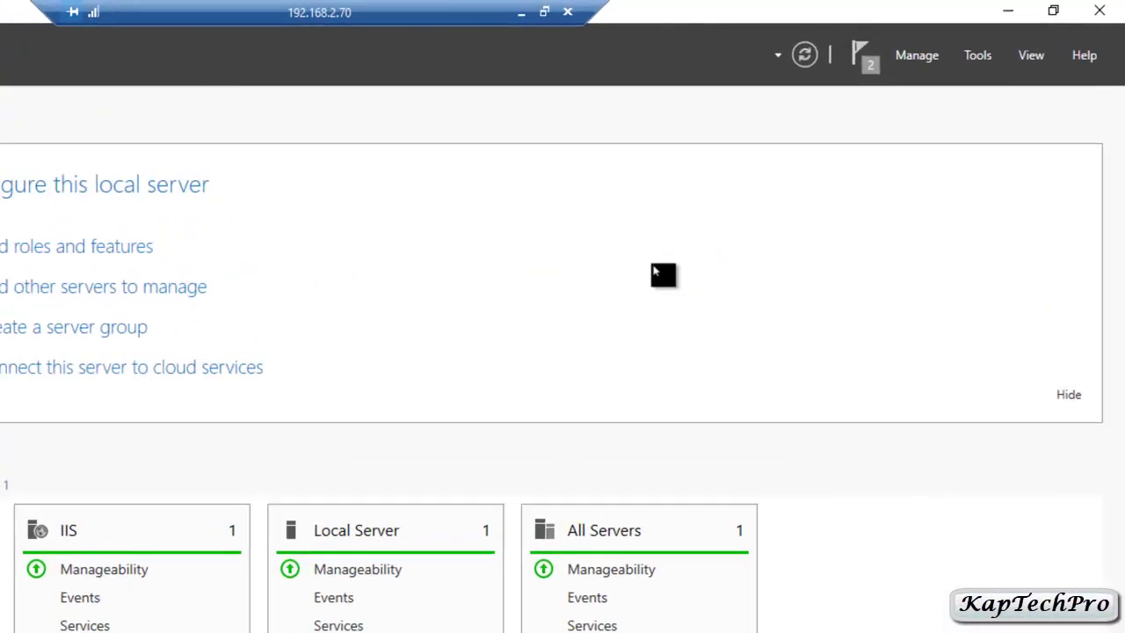
Launch File Server Resource Manager from Tools and show the Quota Templates list under Quota Management.
click(978, 56)
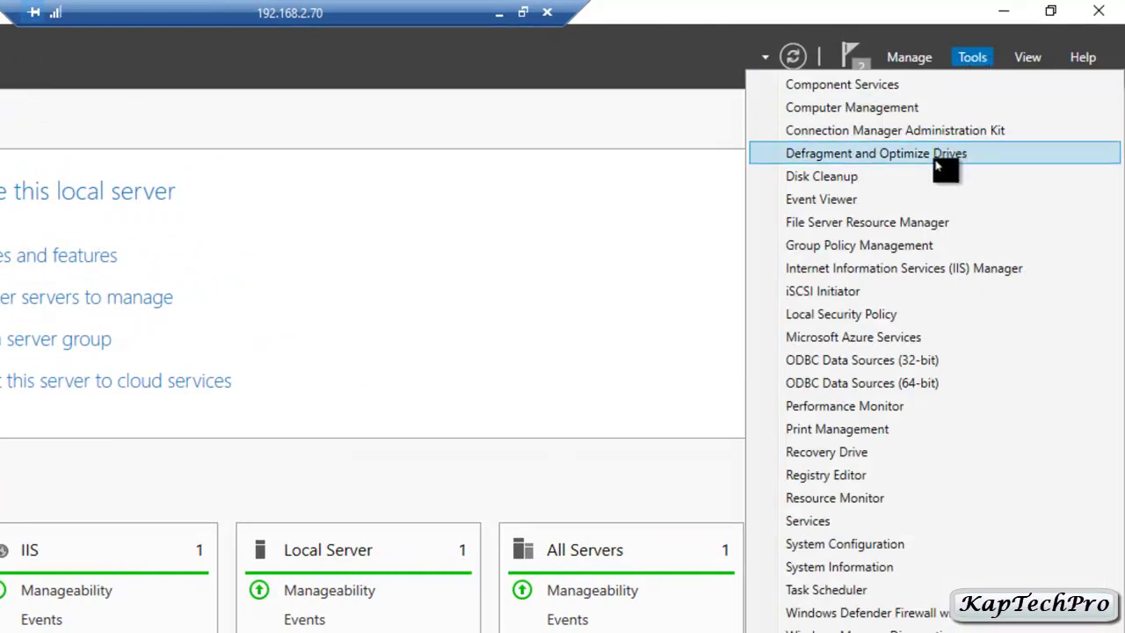
click(890, 230)
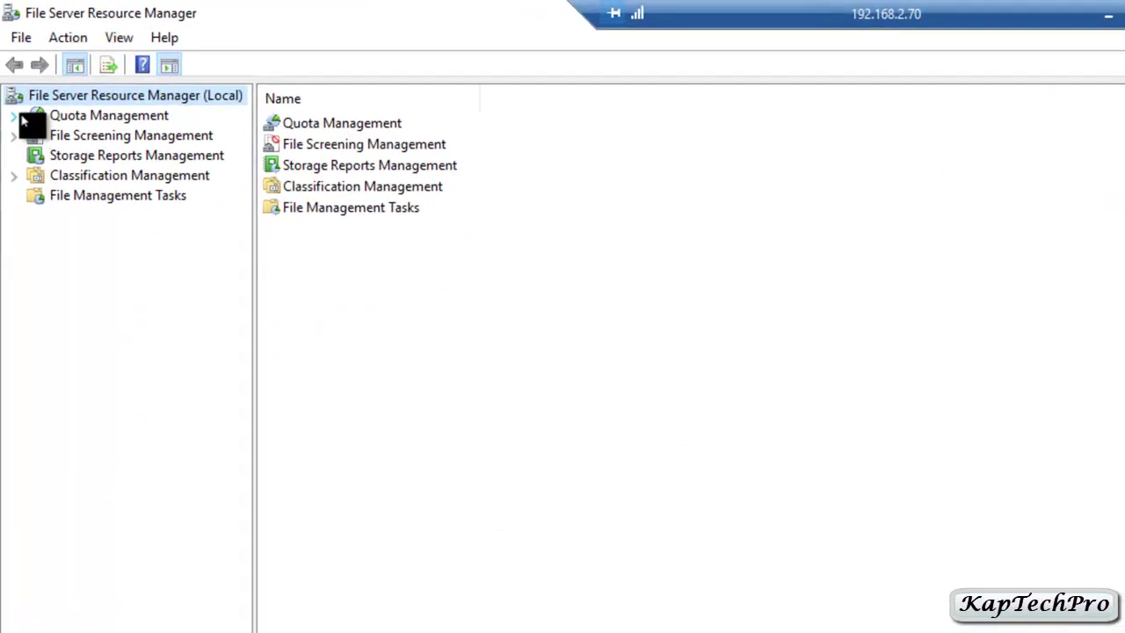
click(14, 116)
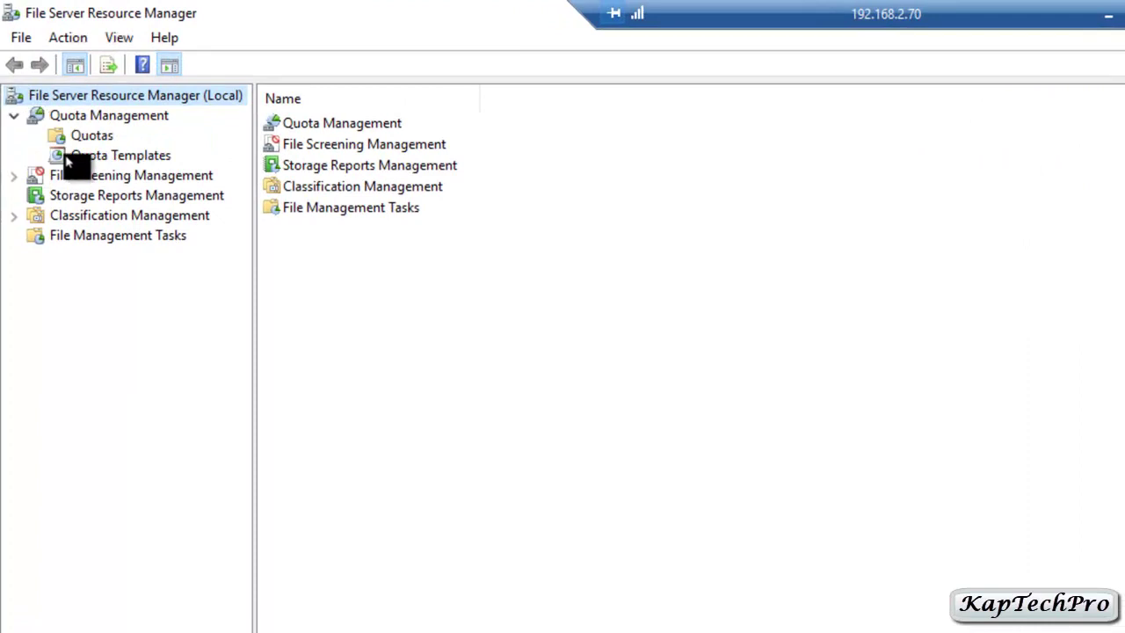
click(91, 158)
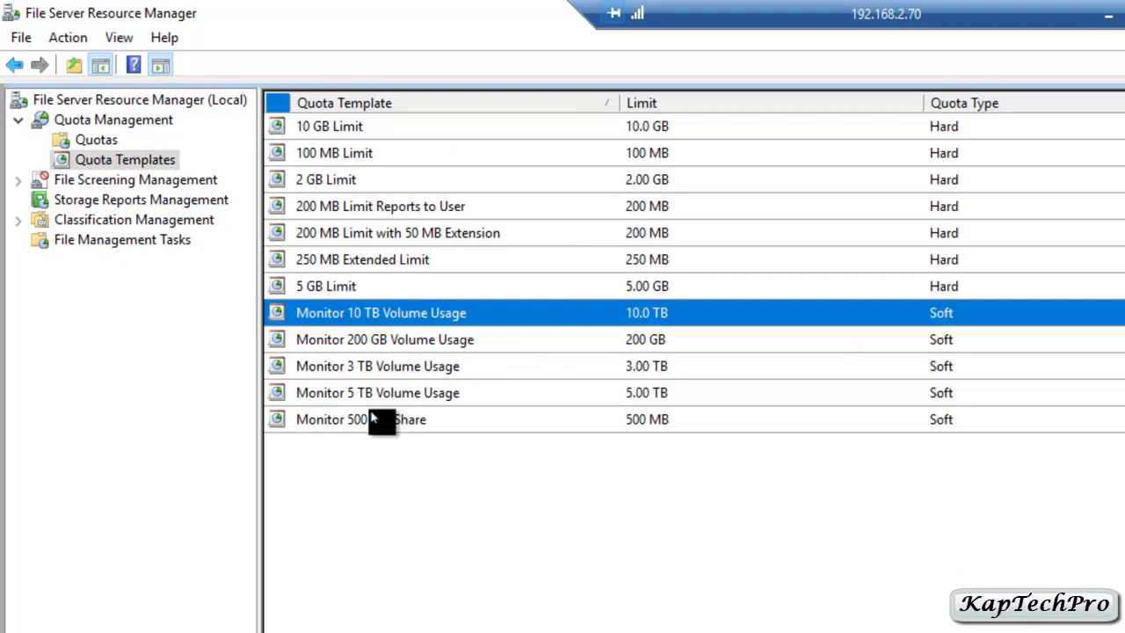
right_click(103, 167)
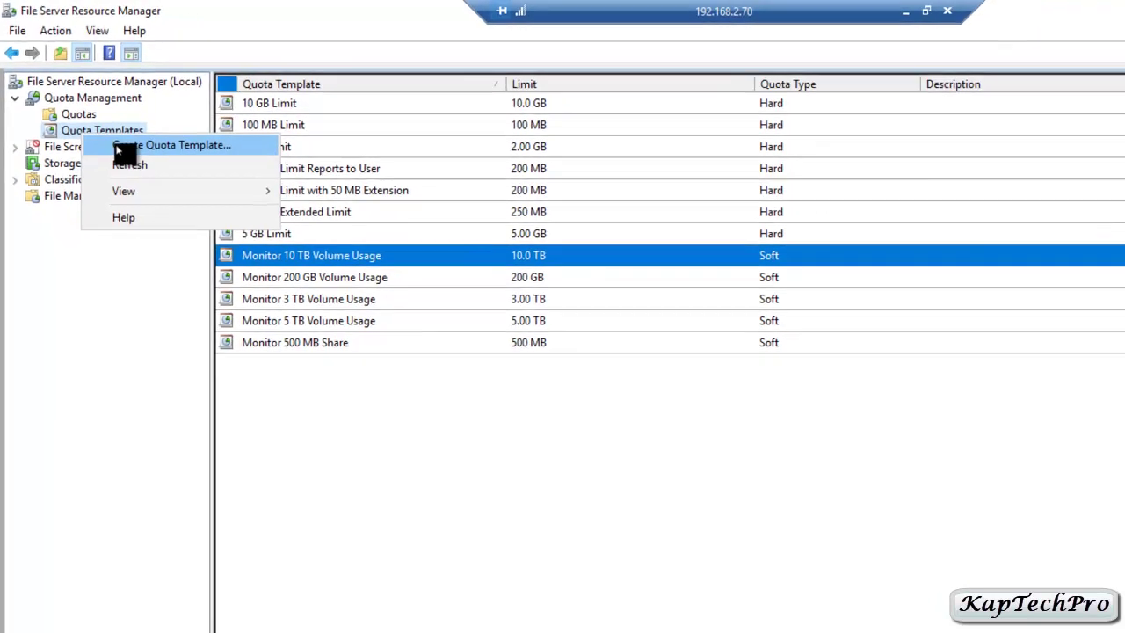
Start a new quota template named '5 mb limit' with a 5 MB hard limit.
click(158, 179)
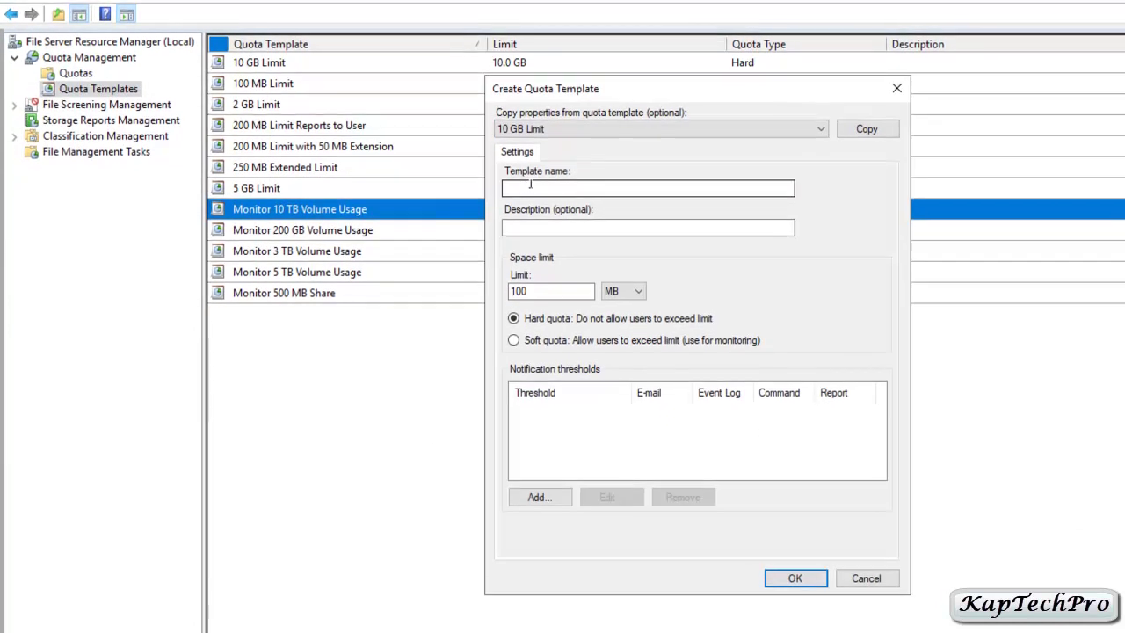
click(530, 185)
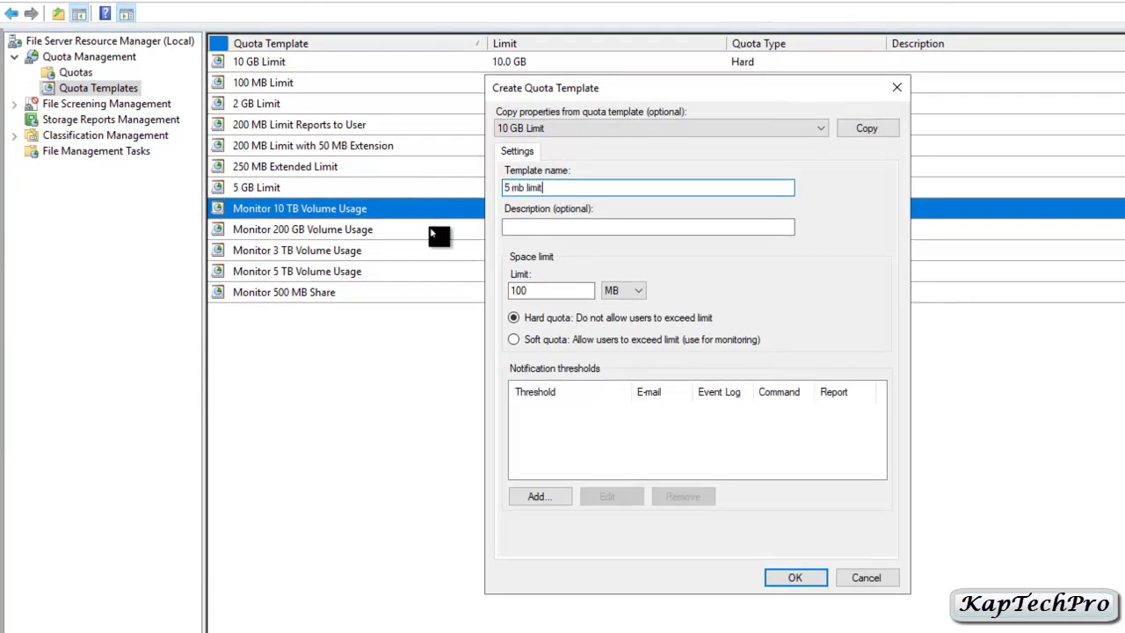
drag(541, 290, 506, 302)
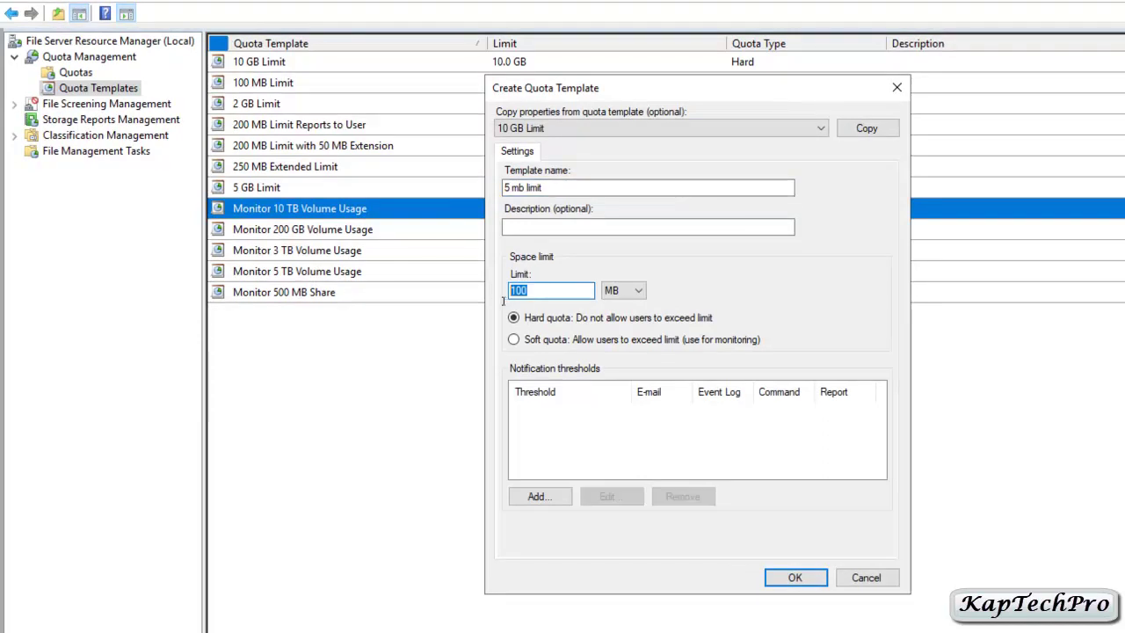
text(5)
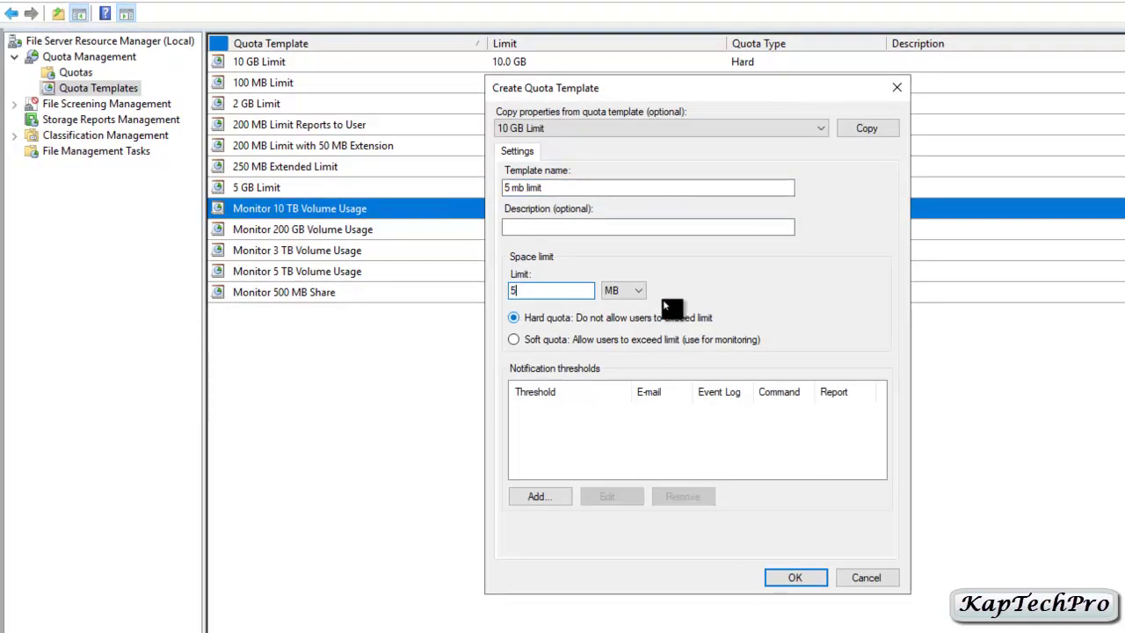
click(626, 292)
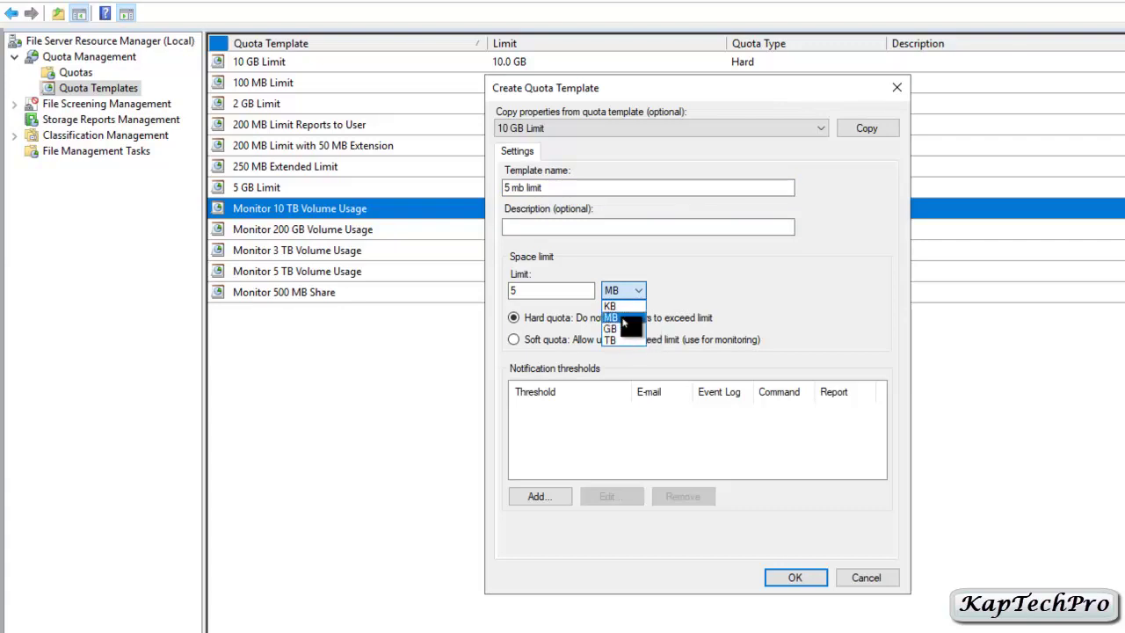
click(624, 318)
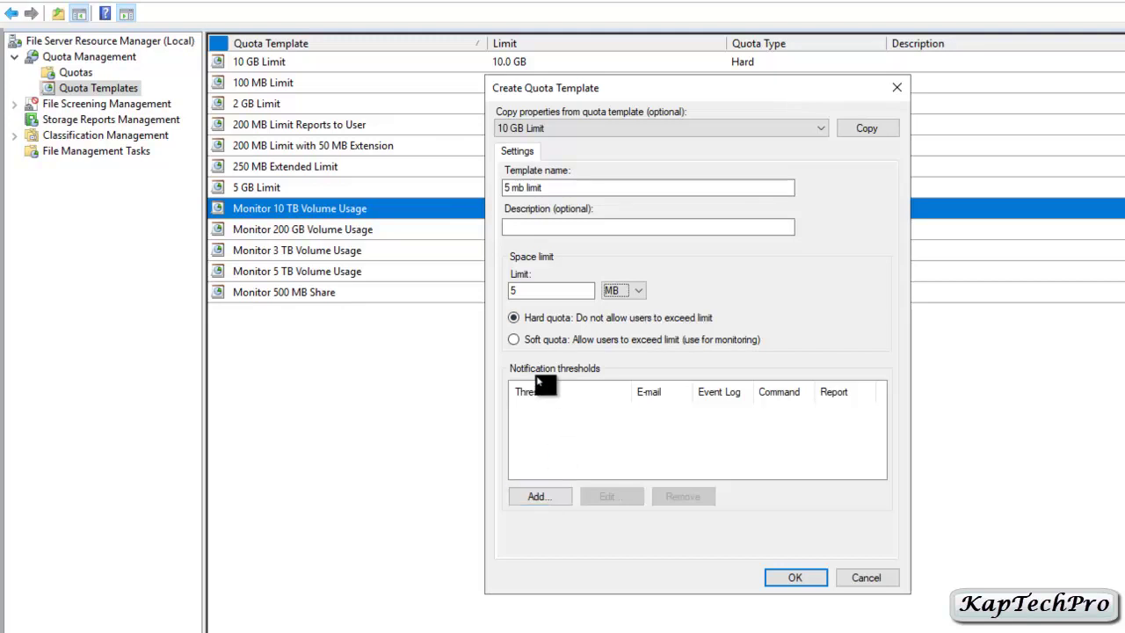
Add a 50% threshold that sends a warning to the event log.
click(541, 494)
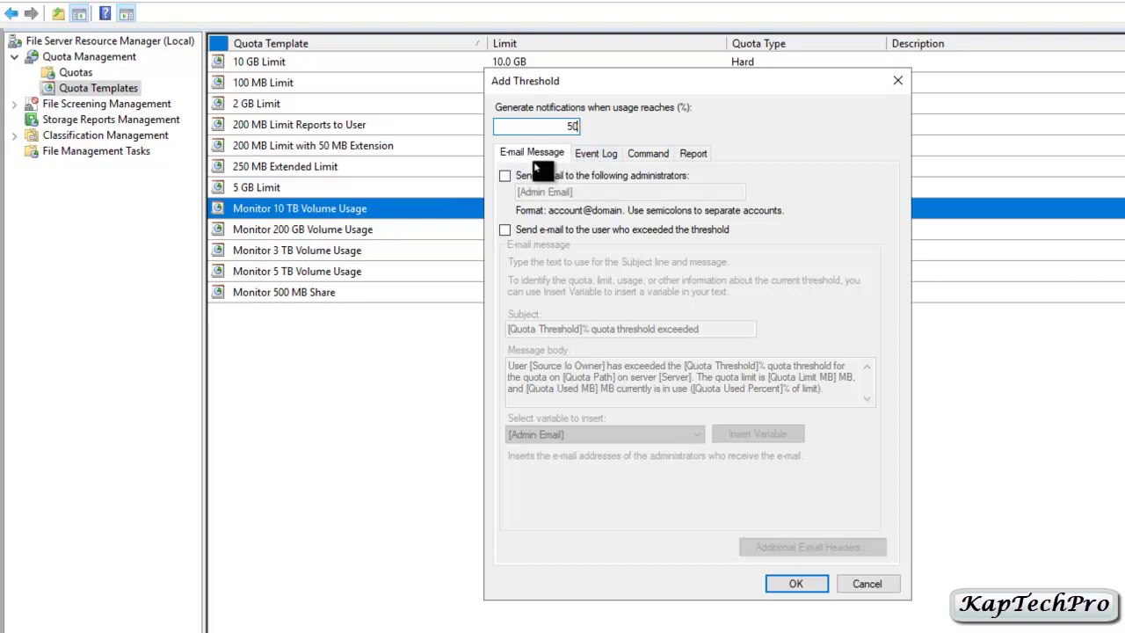
click(596, 156)
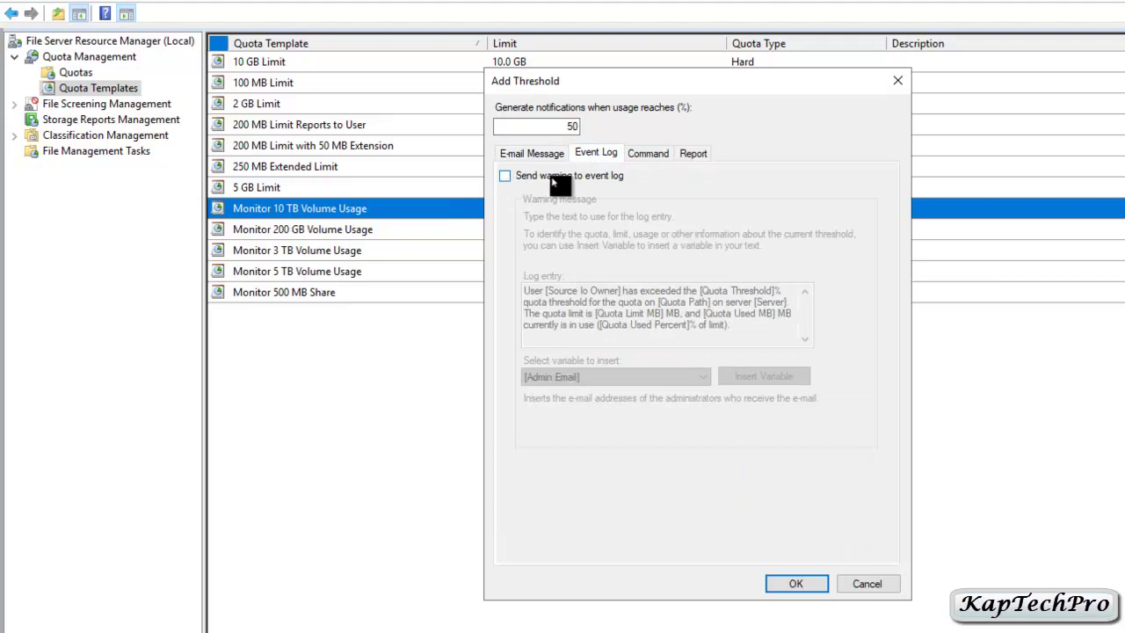
click(505, 178)
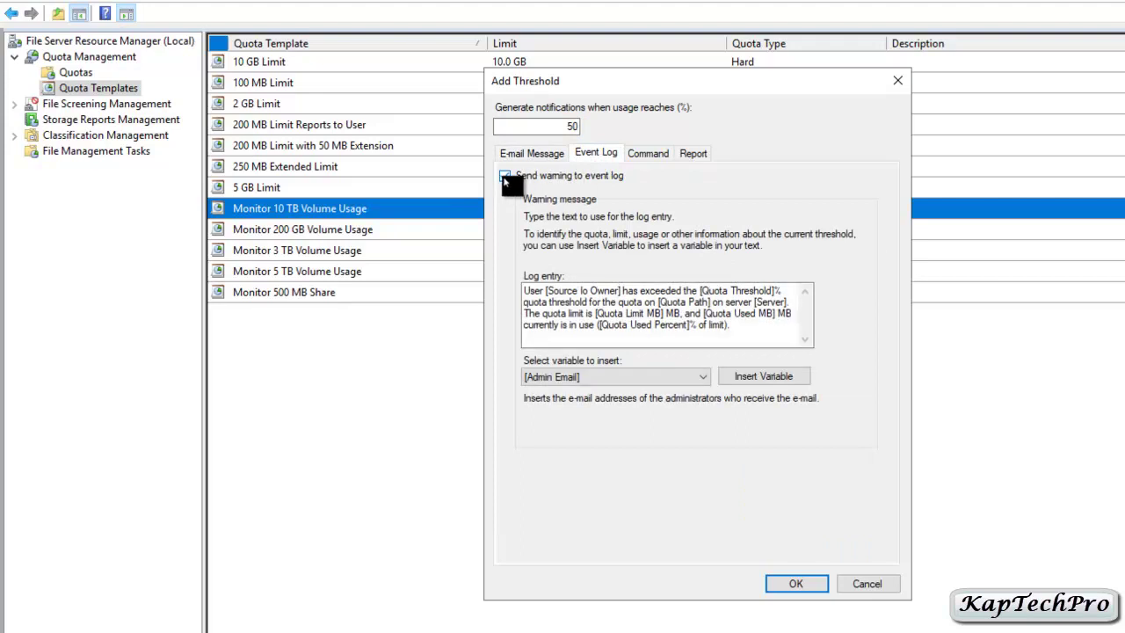
click(791, 583)
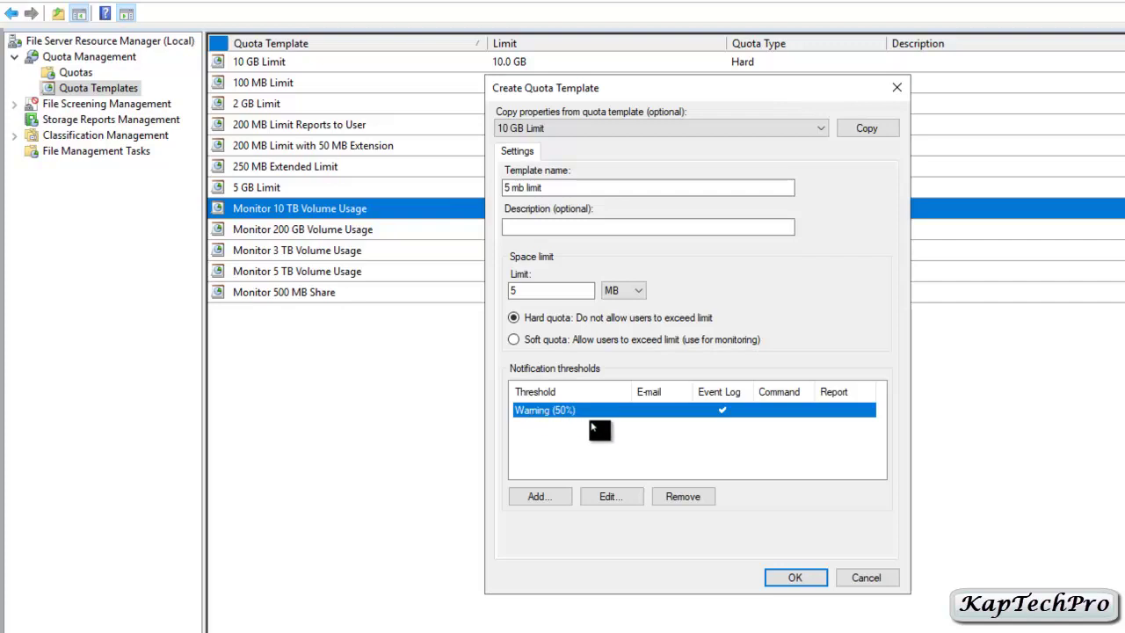
Add a matching 75% event-log warning threshold and save the '5 mb limit' template.
click(561, 495)
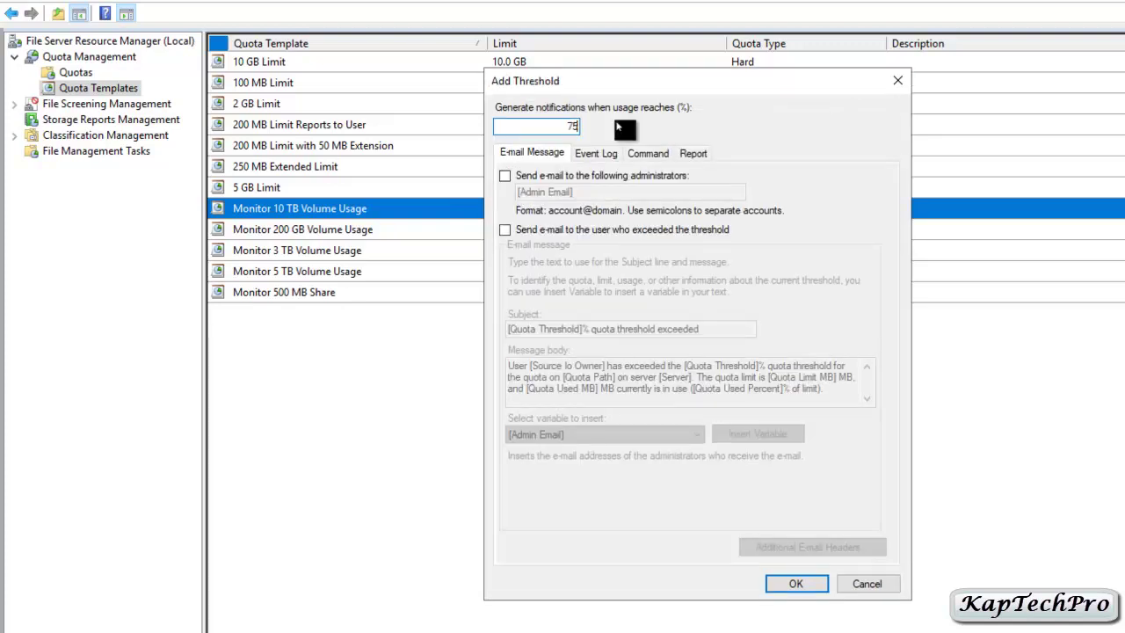
click(596, 154)
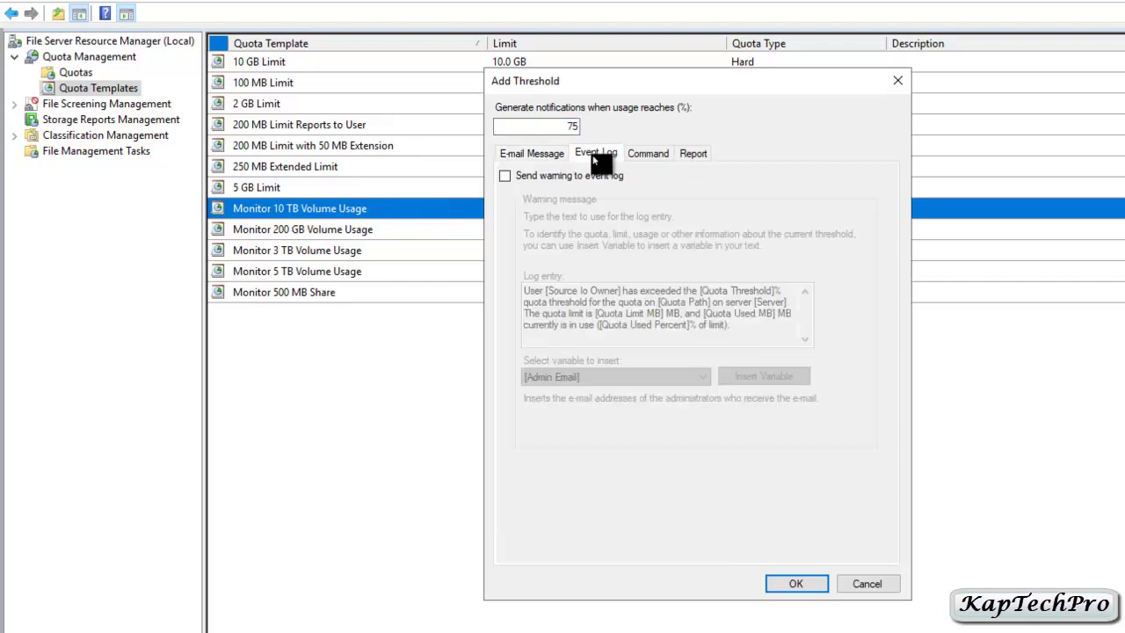
click(506, 177)
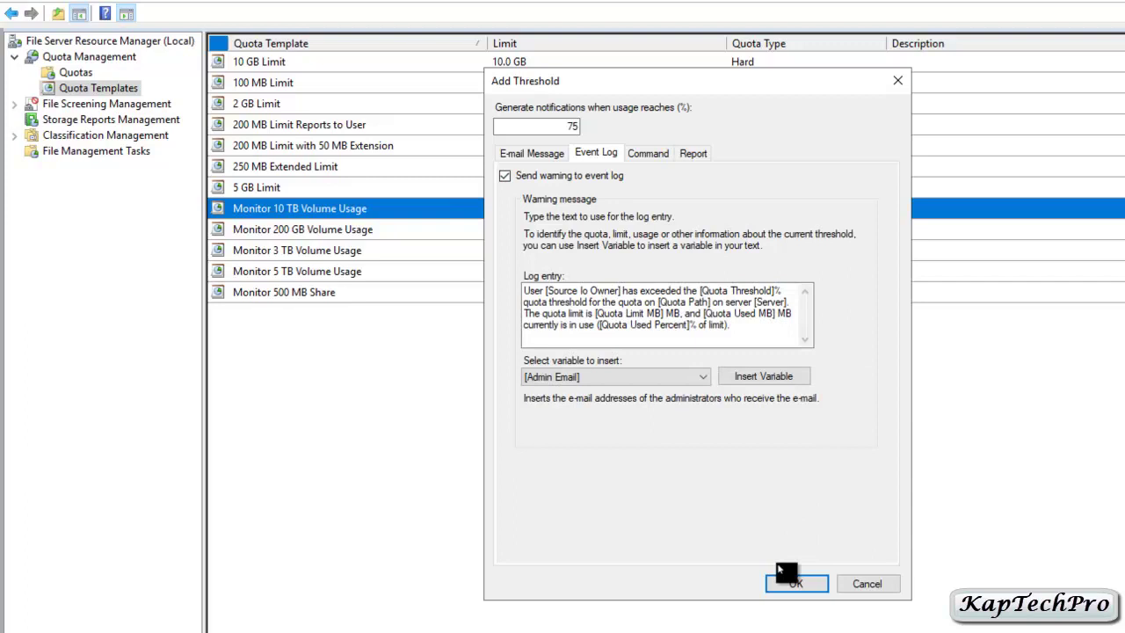
click(788, 584)
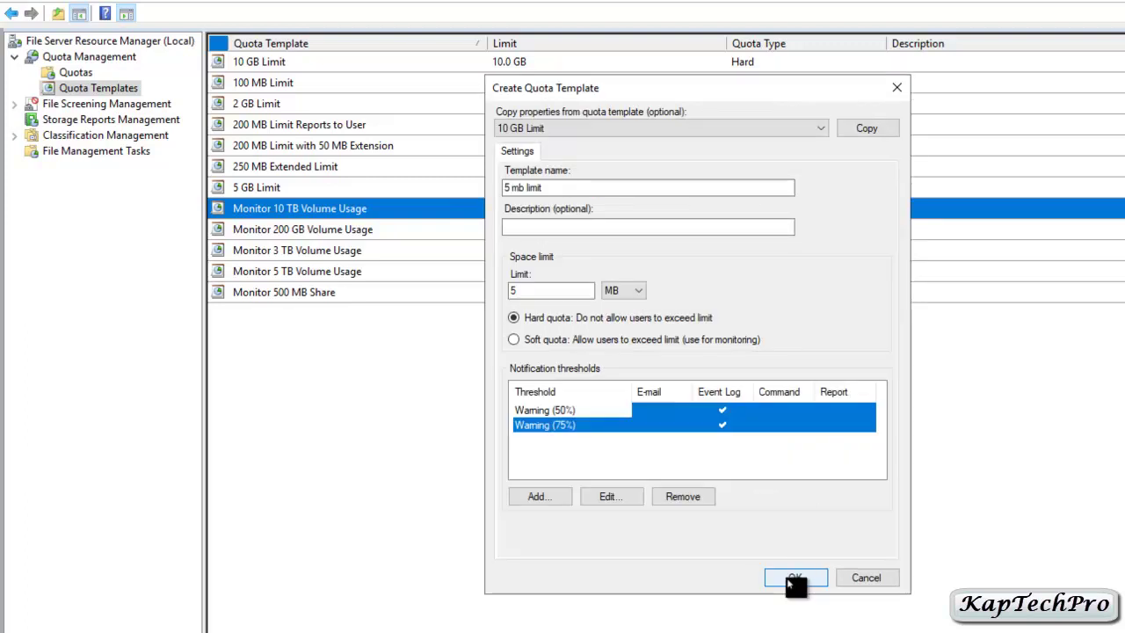
click(789, 577)
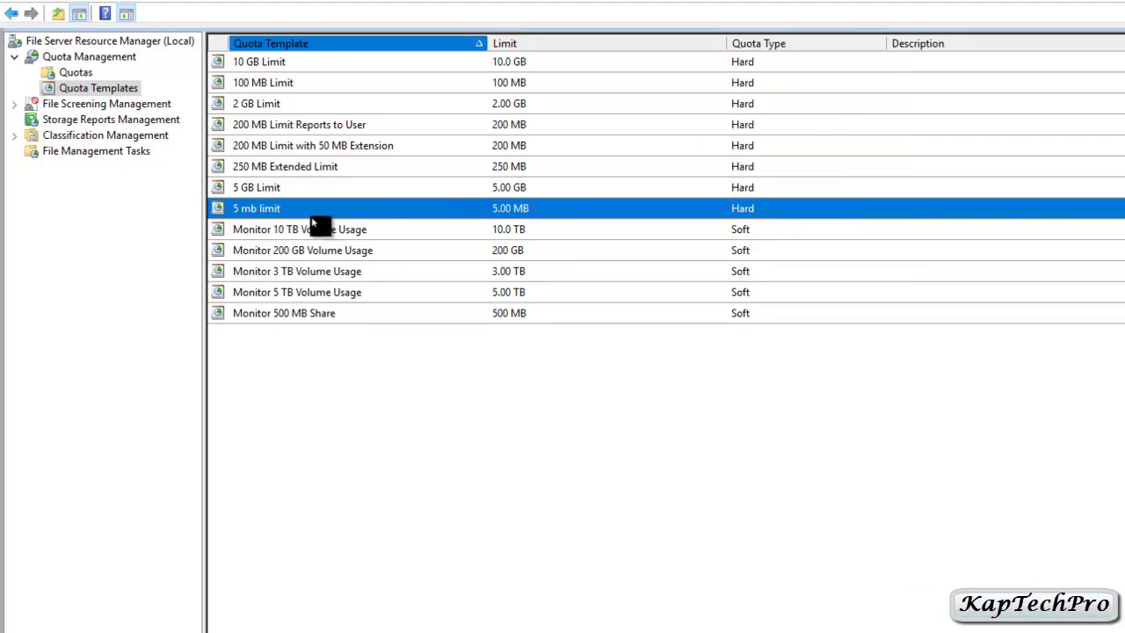
Start a new quota from the Quotas list and bring up File Explorer alongside it.
click(44, 74)
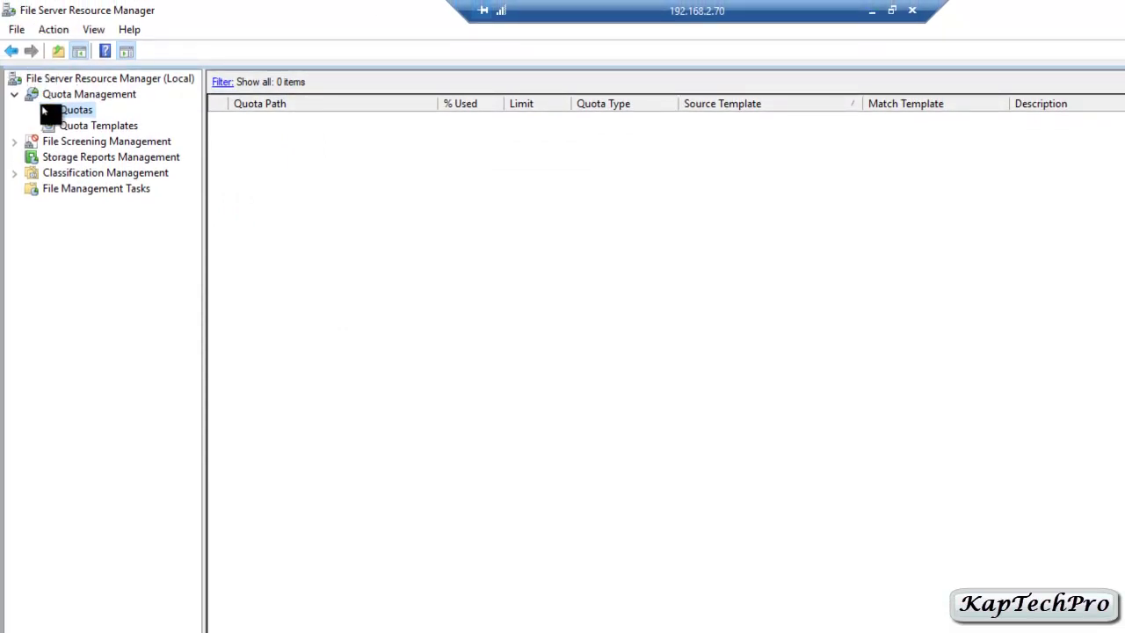
right_click(58, 109)
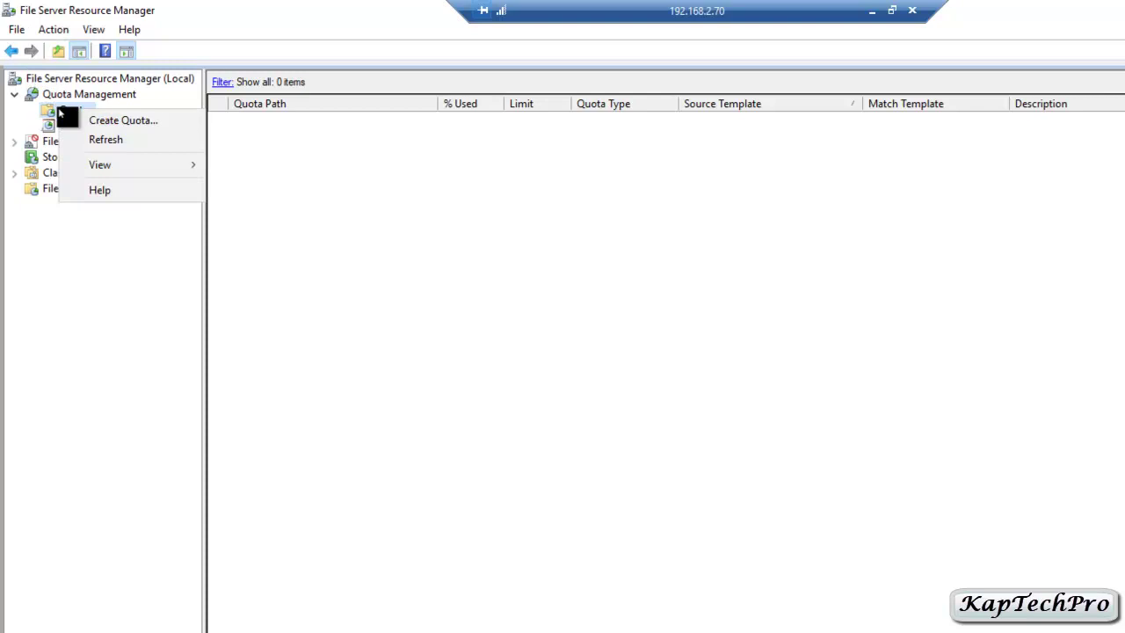
click(93, 125)
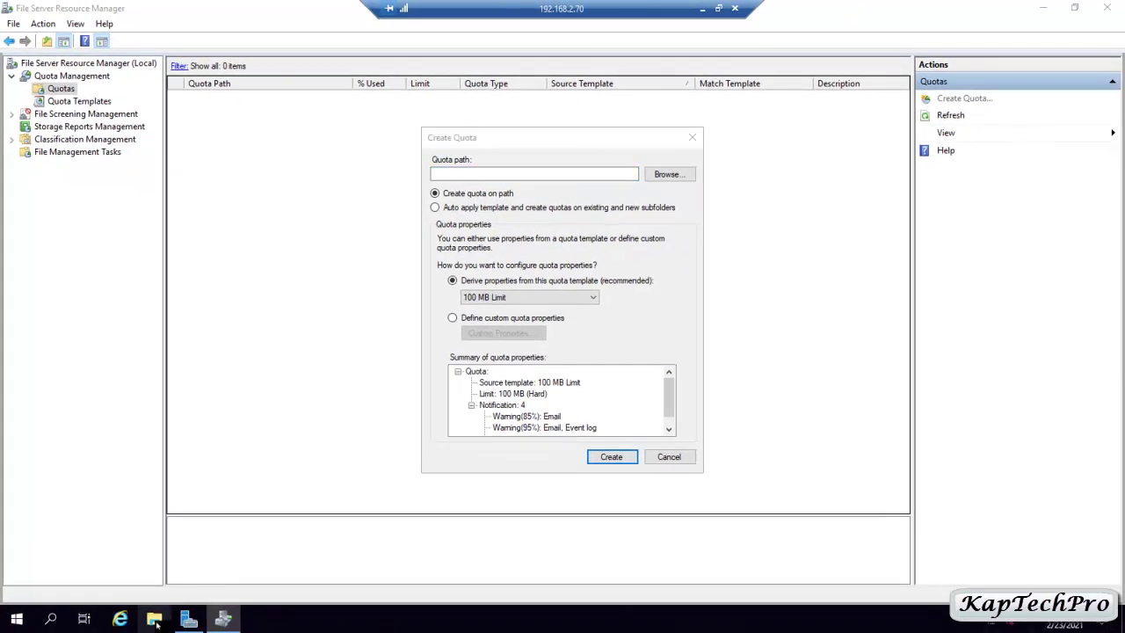
click(154, 619)
Show the Sharing tab of the C:\QUOTA folder's Properties, currently Not Shared.
click(277, 368)
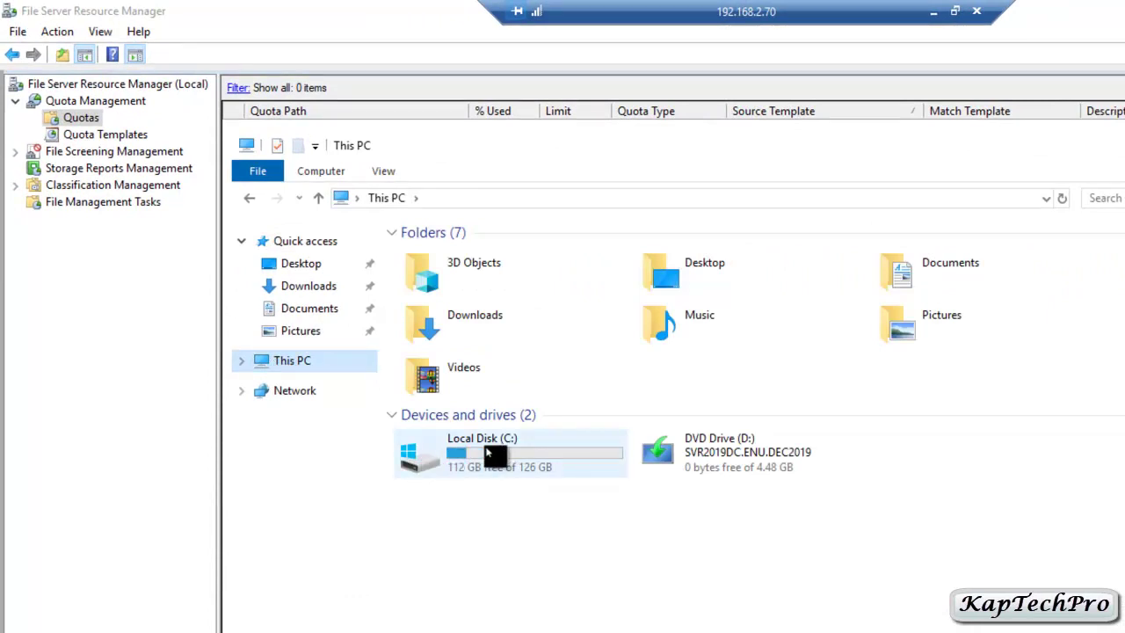
double_click(485, 463)
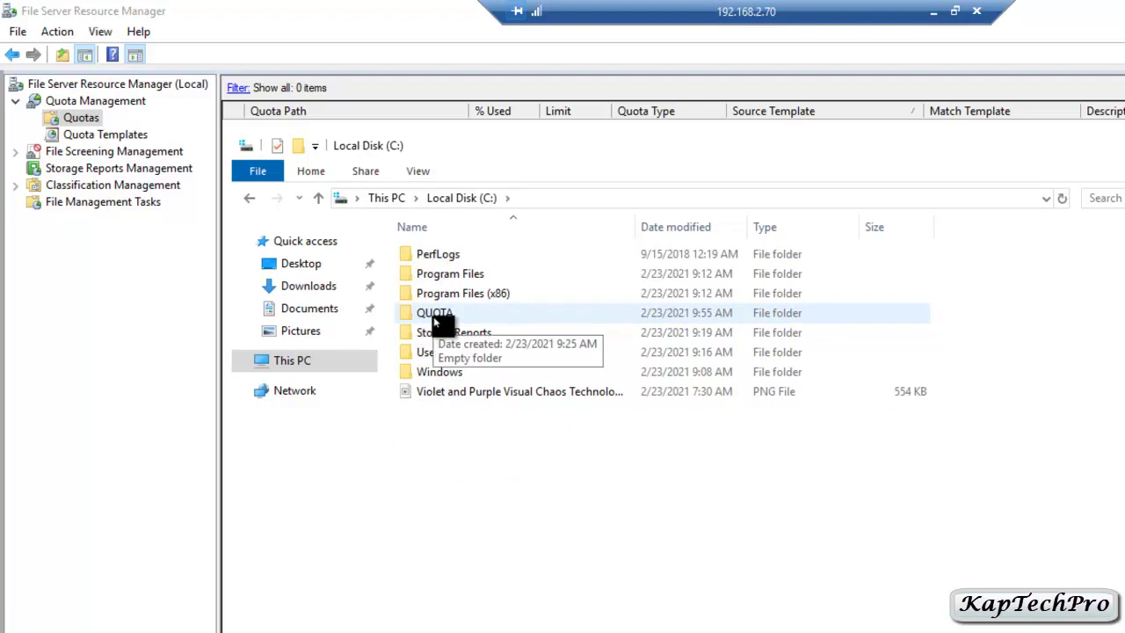
right_click(434, 321)
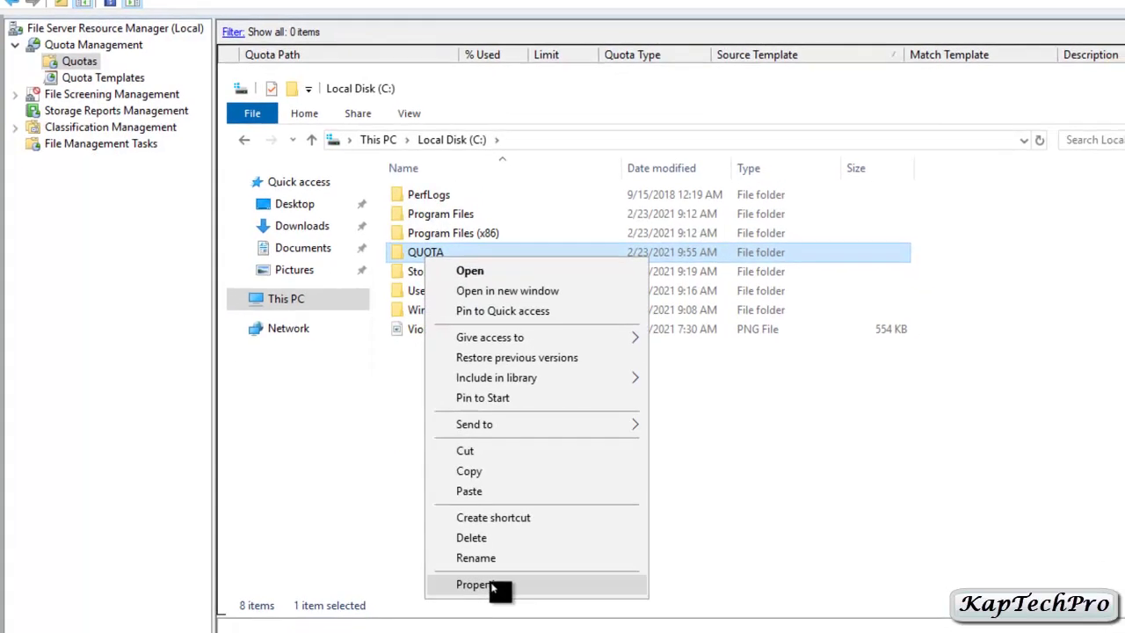
click(482, 591)
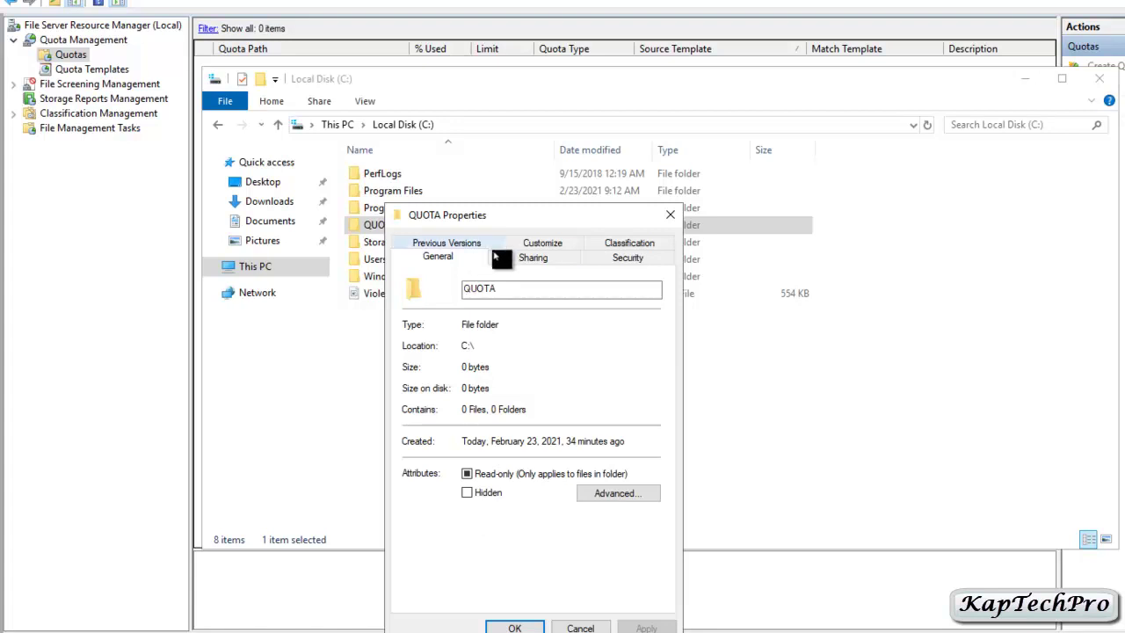
click(533, 259)
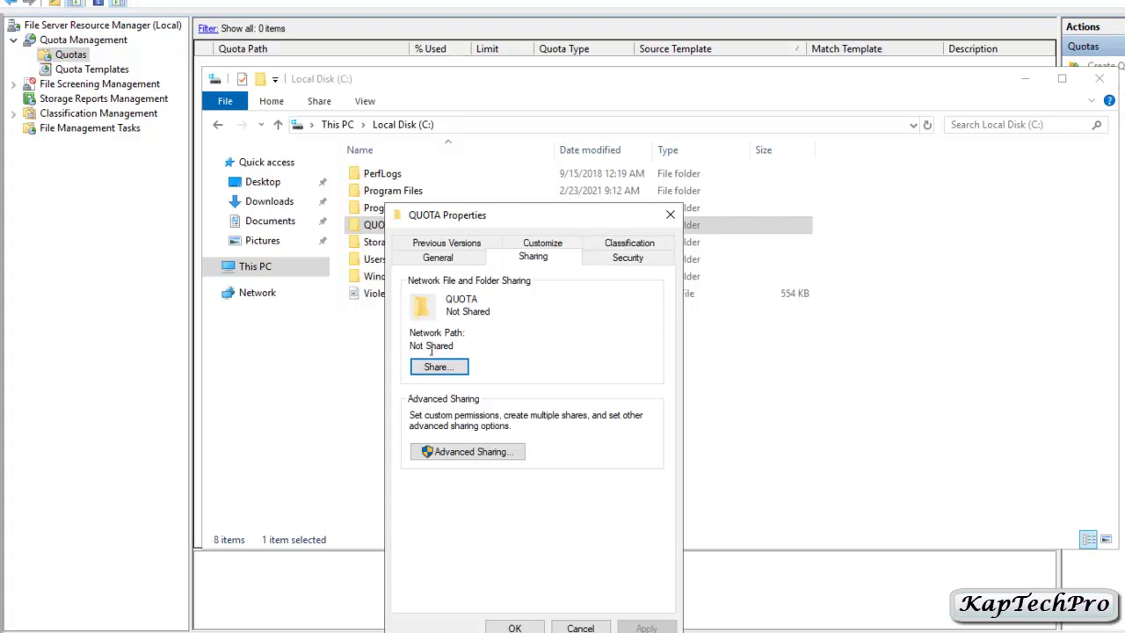
Turn on sharing for QUOTA and search the directory for a group to add to its permissions.
click(467, 454)
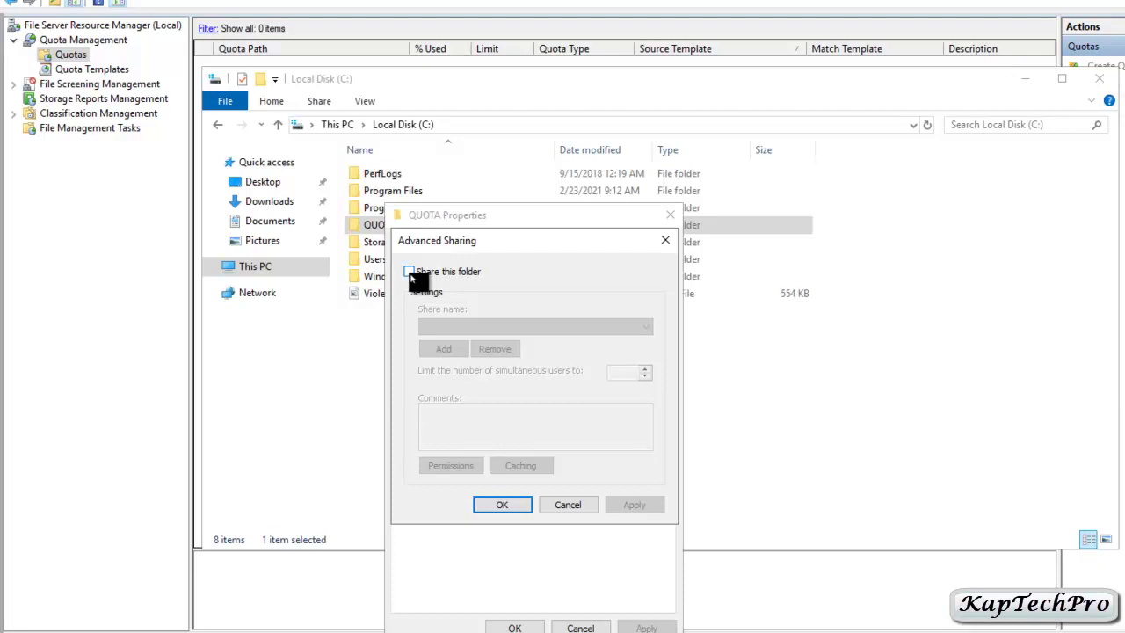
click(409, 272)
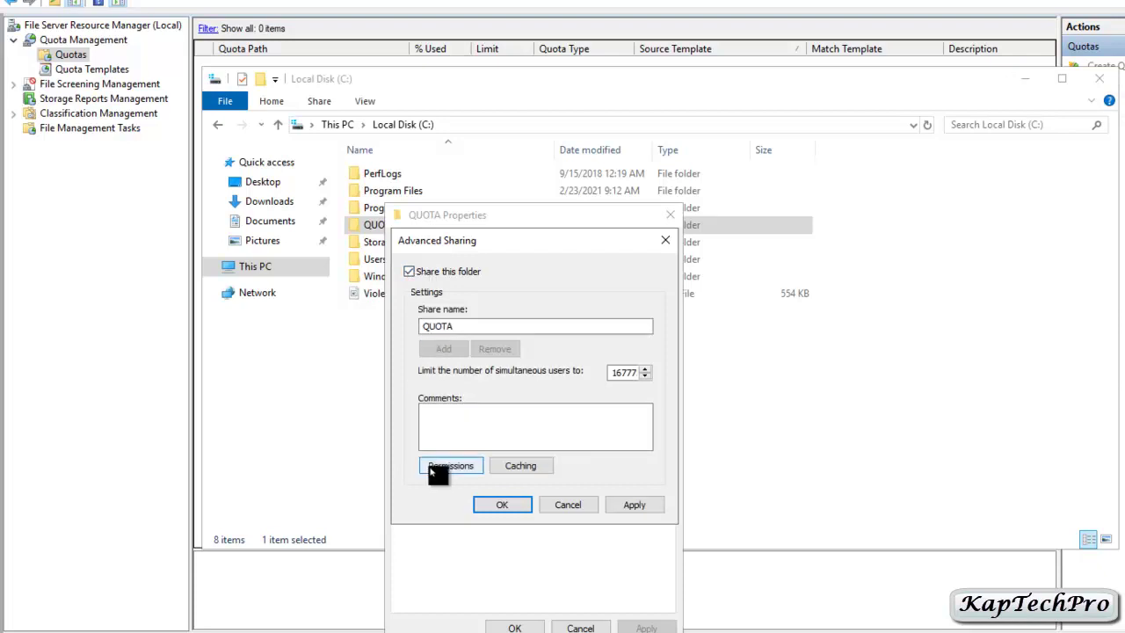
click(434, 471)
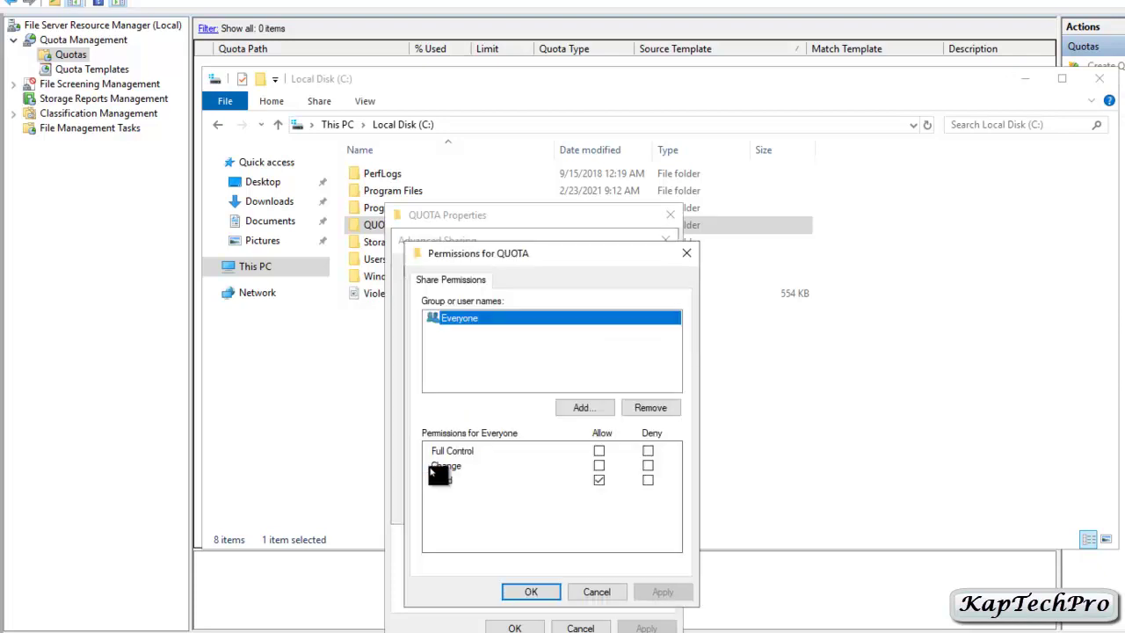
click(582, 409)
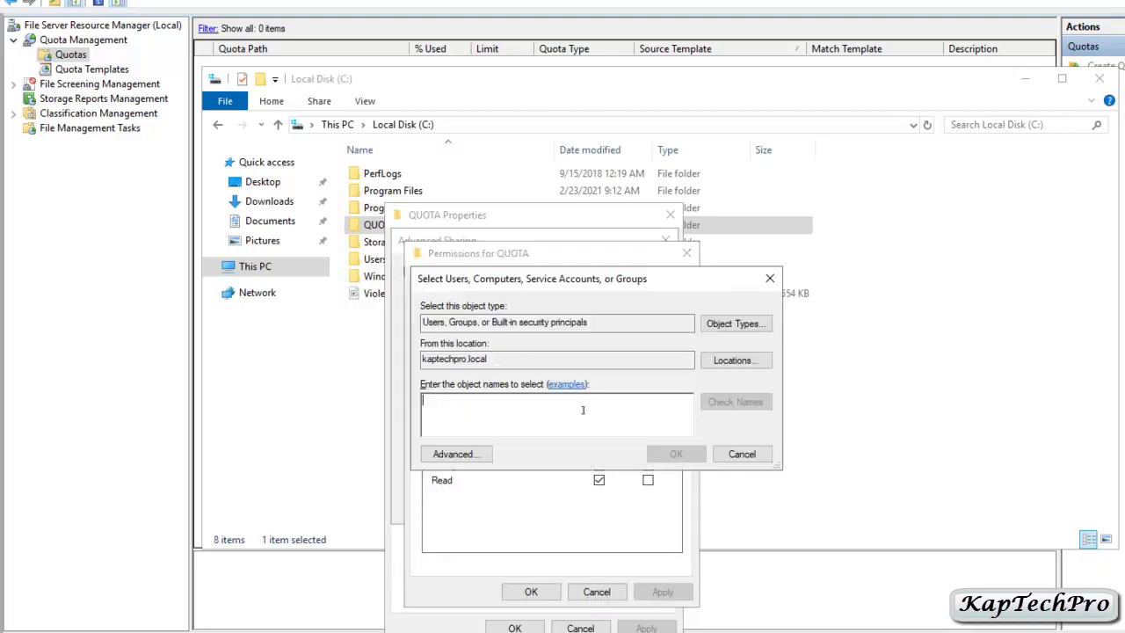
click(454, 453)
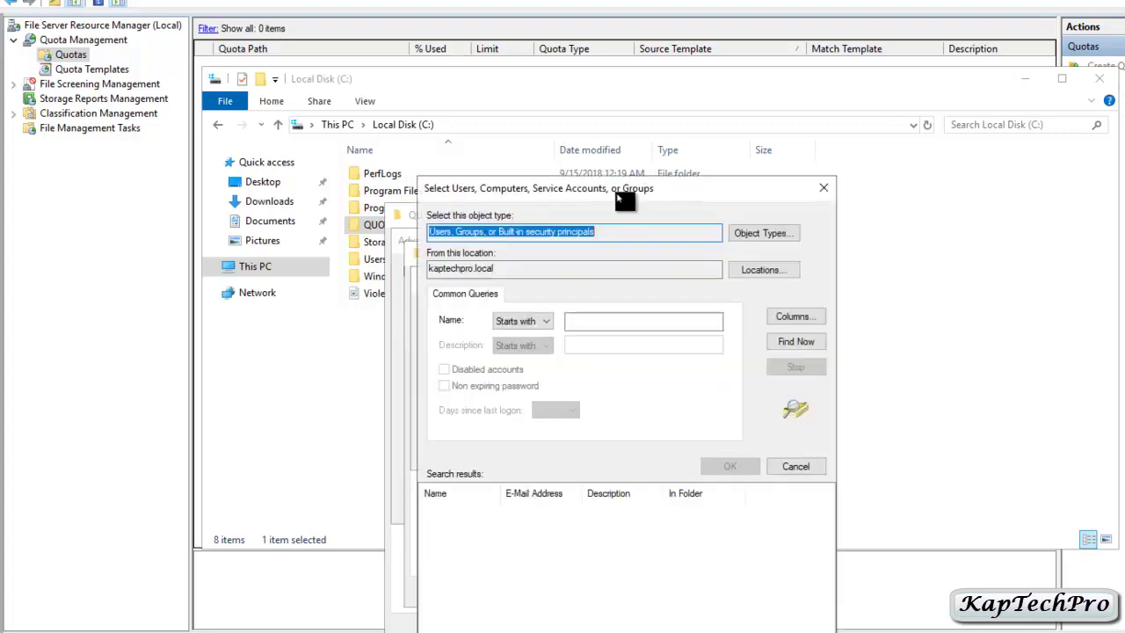
drag(615, 189, 604, 65)
click(783, 215)
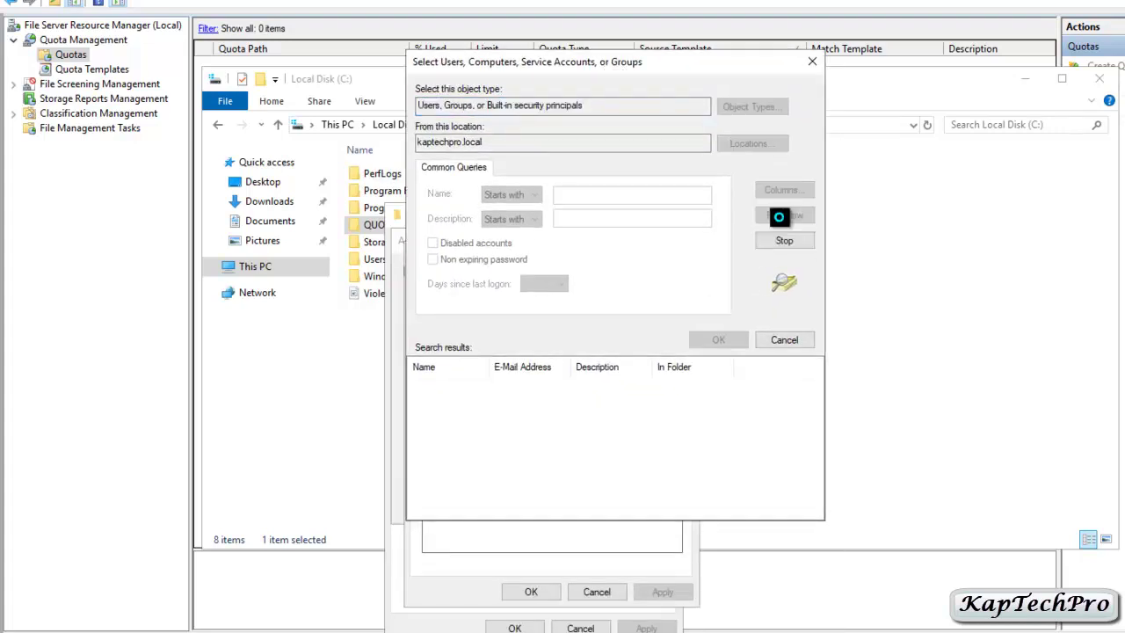
Give QUOTA GROUP Full Control of the share and apply the sharing settings.
scroll(458, 457, down, 4)
scroll(457, 457, down, 15)
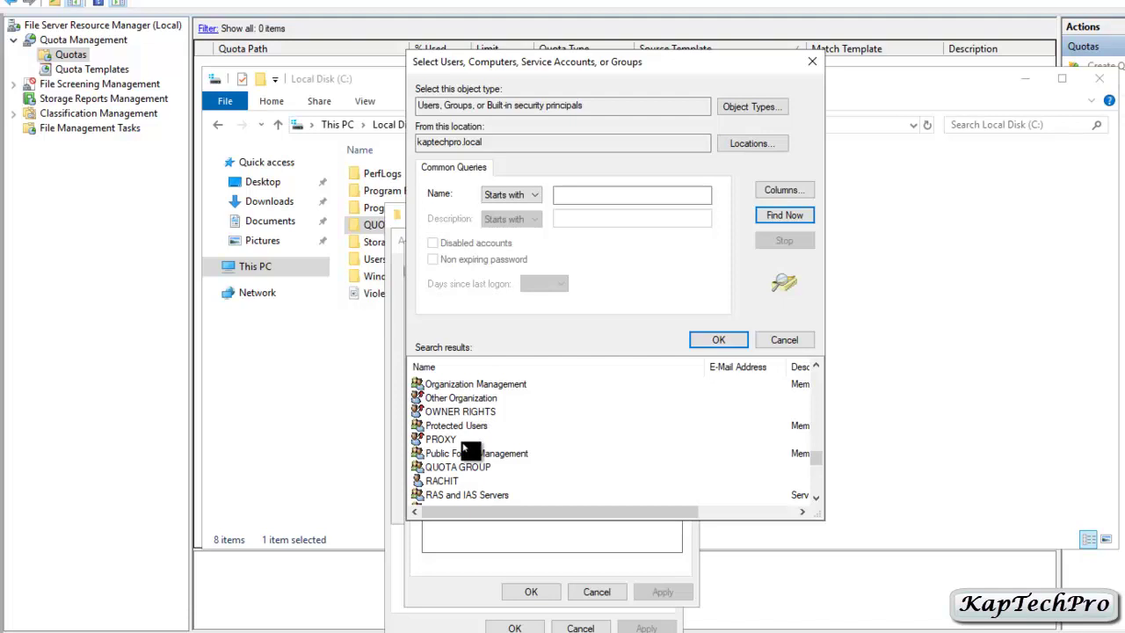
click(472, 467)
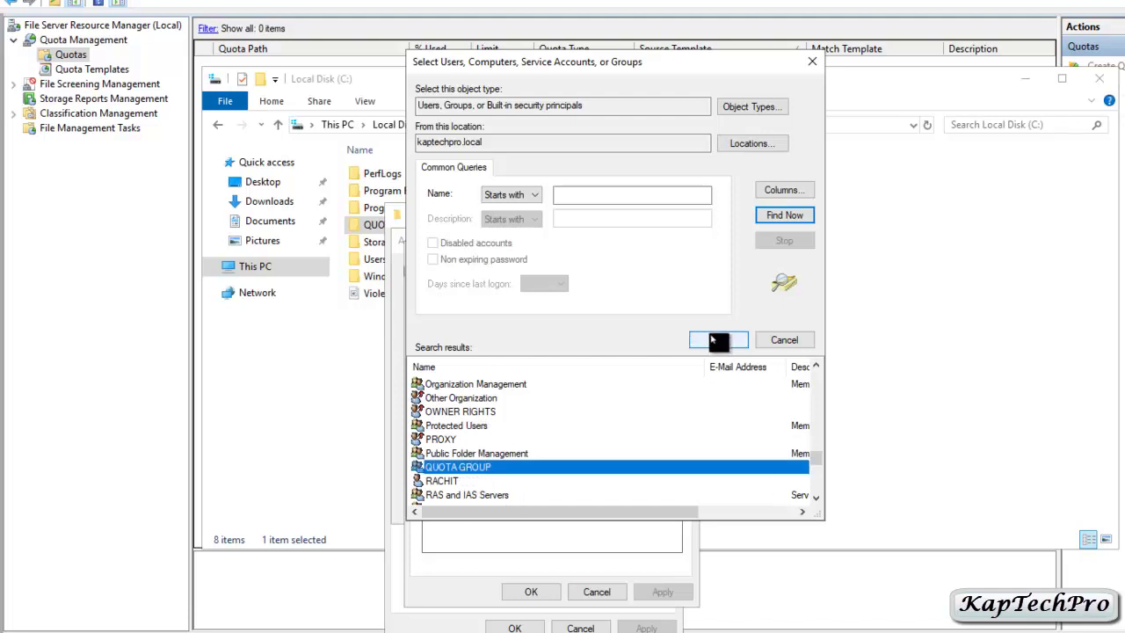
click(718, 340)
click(668, 451)
click(600, 451)
click(531, 591)
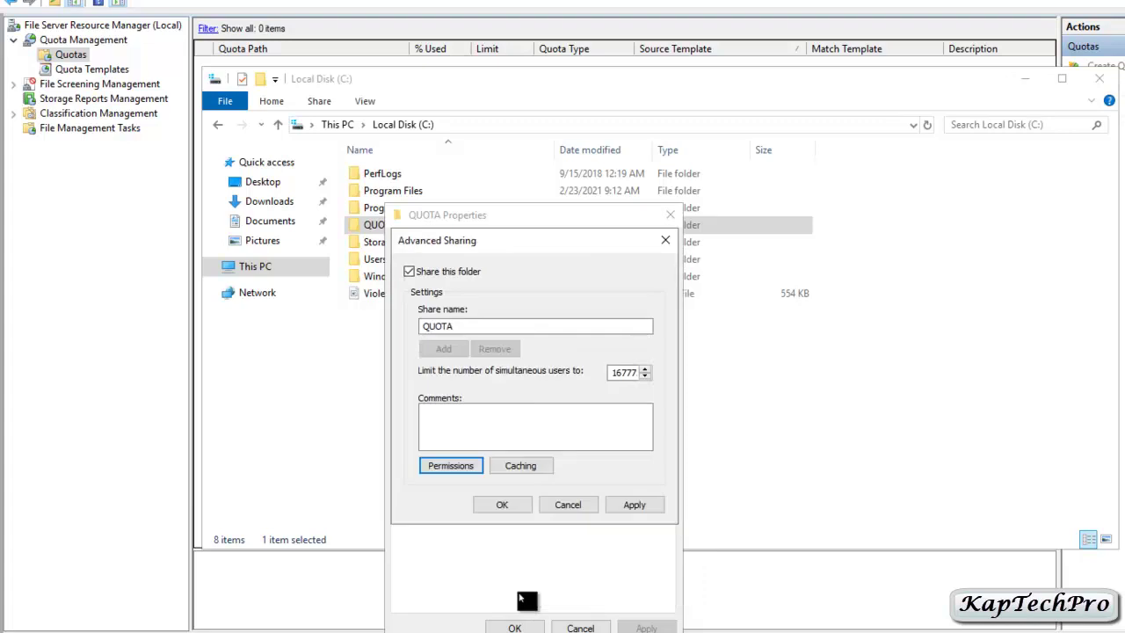
click(620, 505)
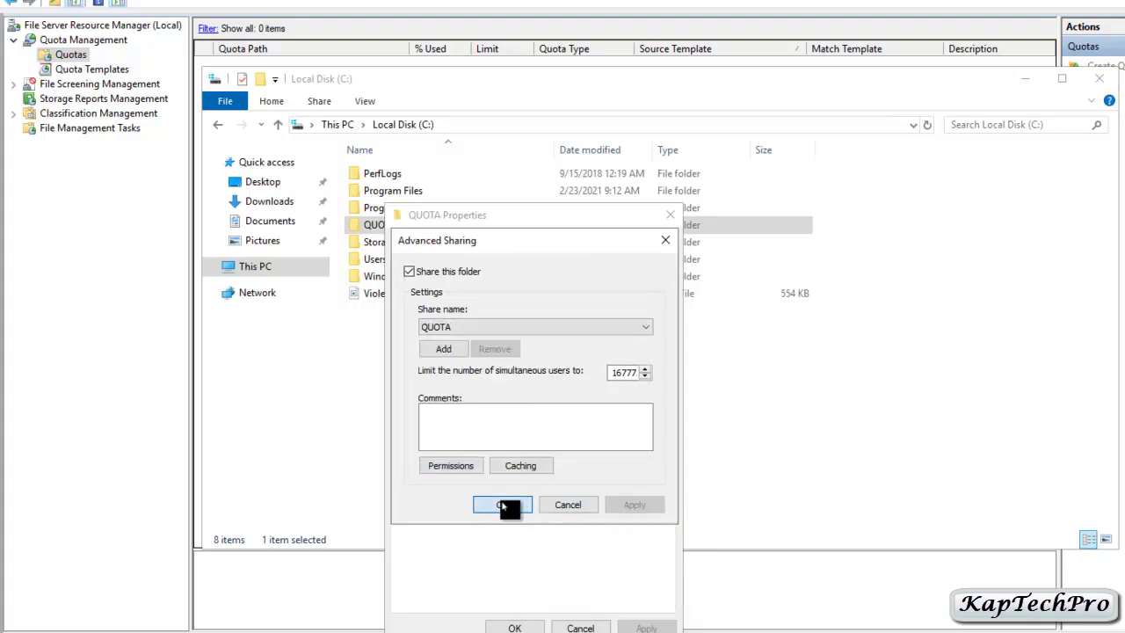
click(503, 506)
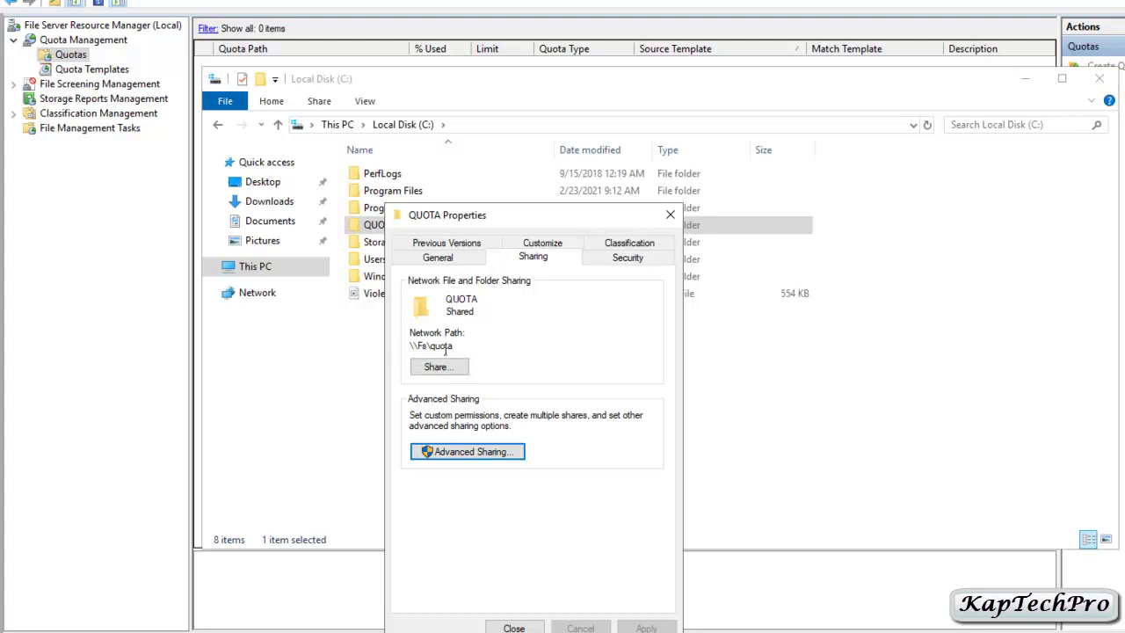
Close the folder Properties and Explorer, then set the quota path to C:\QUOTA.
click(527, 628)
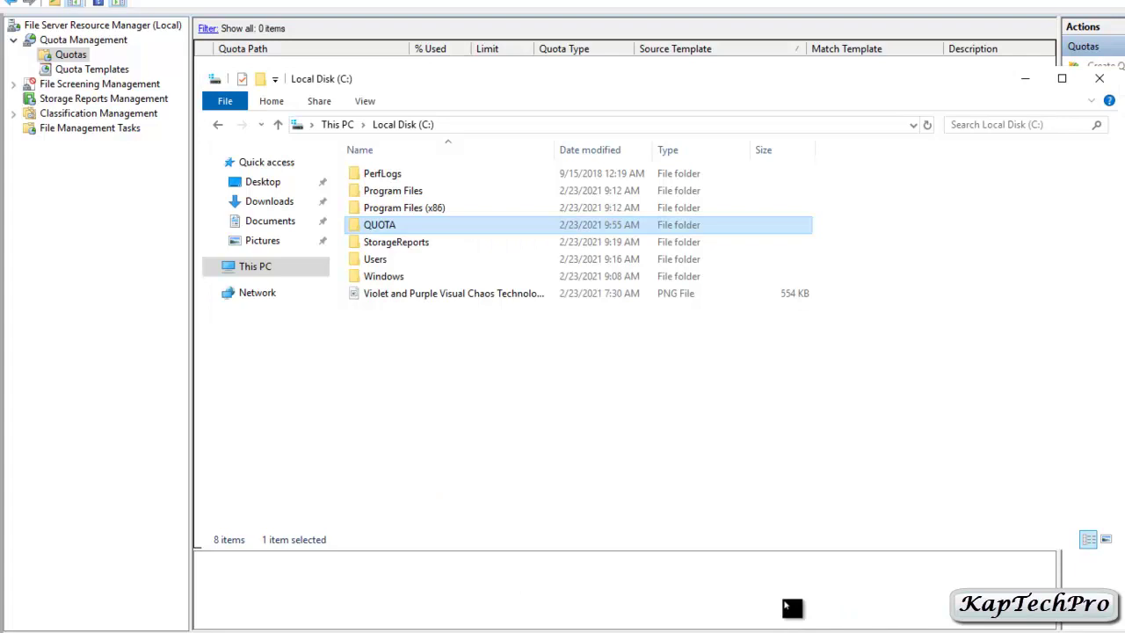
click(1099, 80)
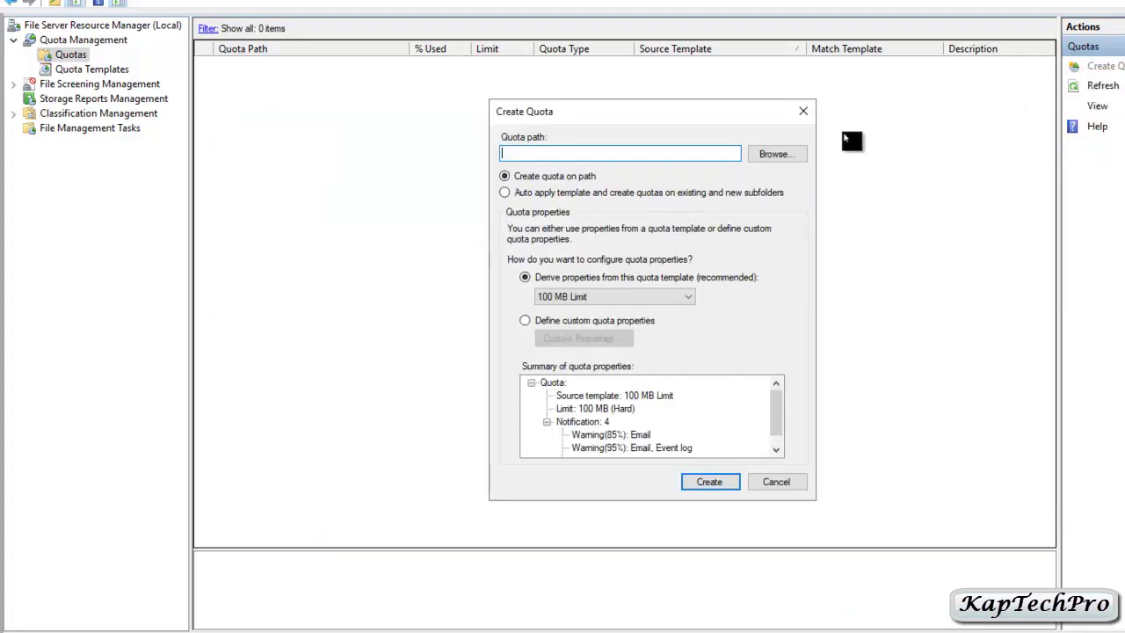
click(770, 155)
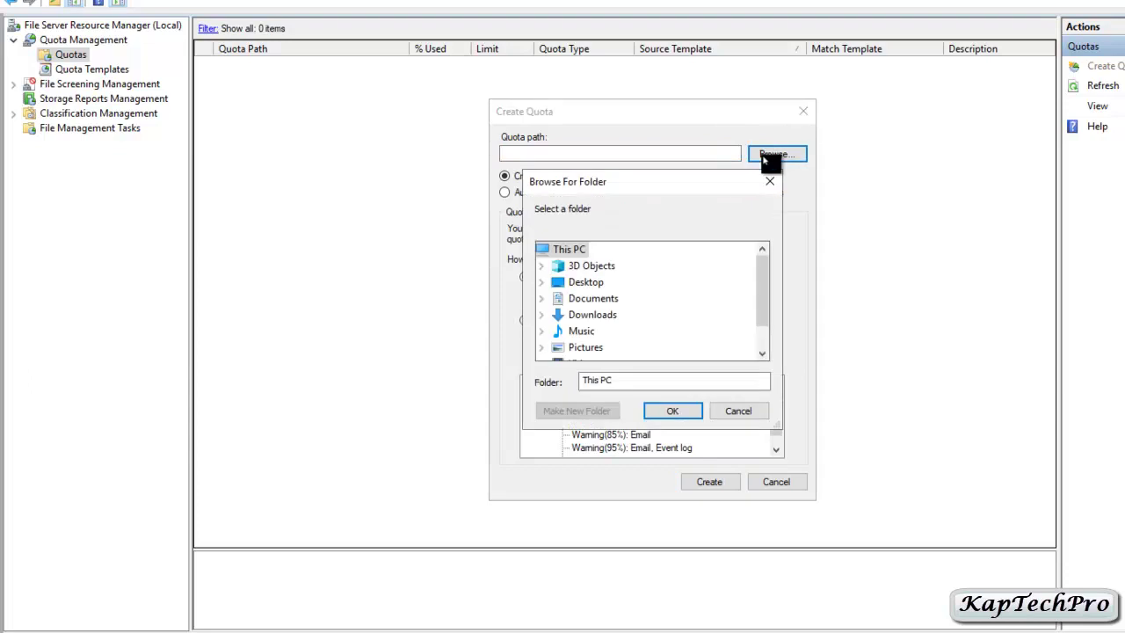
scroll(646, 323, down, 1)
double_click(601, 347)
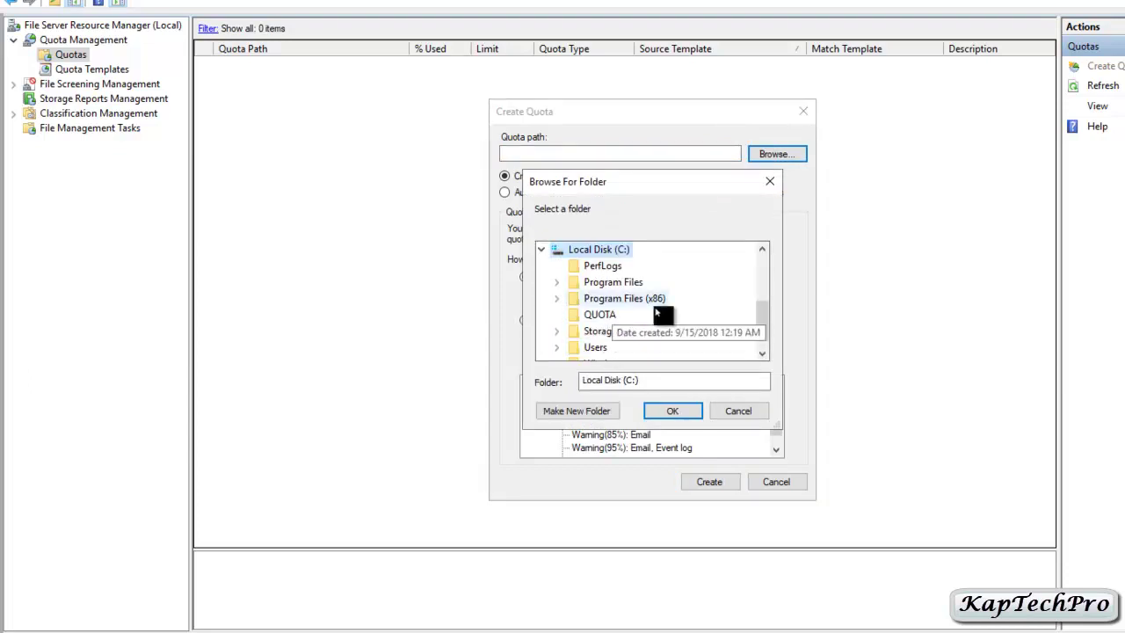
click(595, 317)
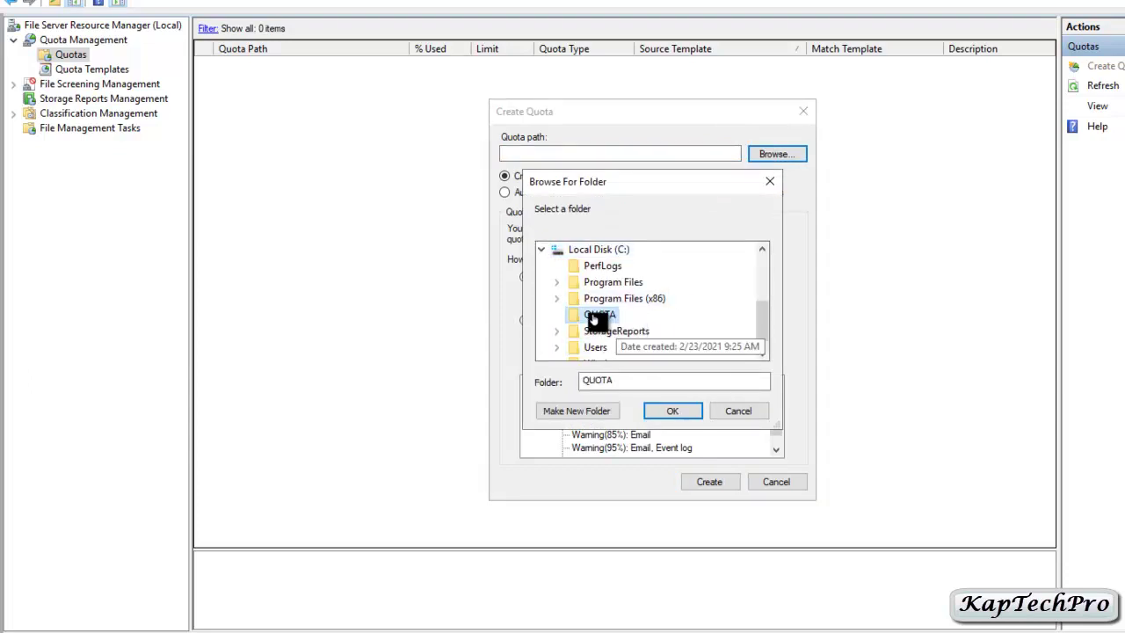
click(672, 415)
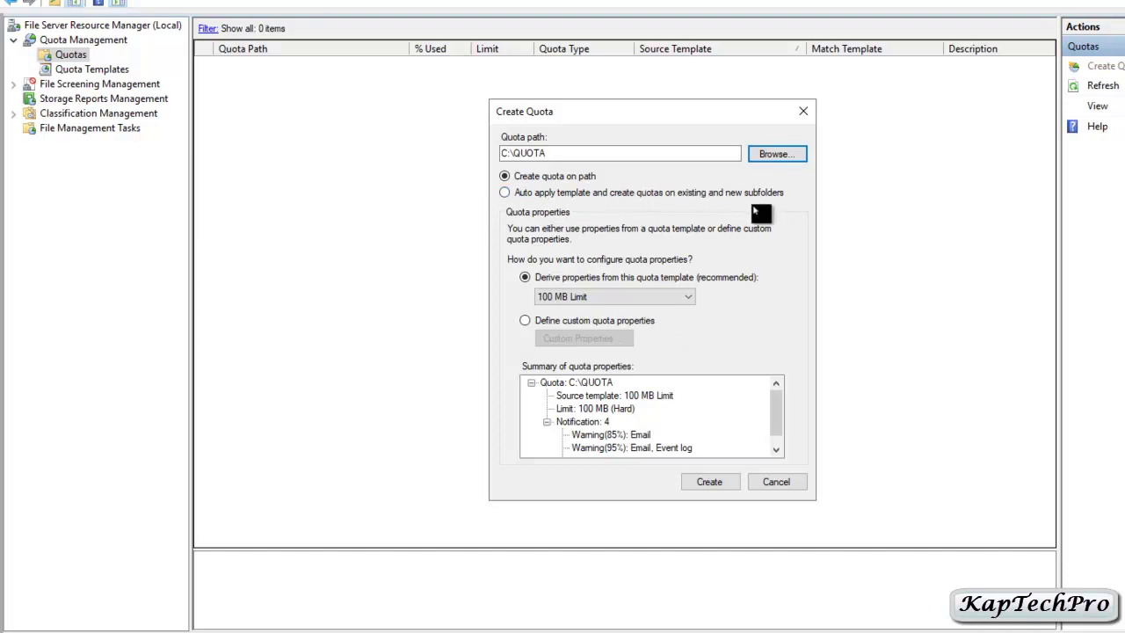
Auto-apply the '5 mb limit' template to C:\QUOTA and its subfolders, and create the quota.
click(506, 193)
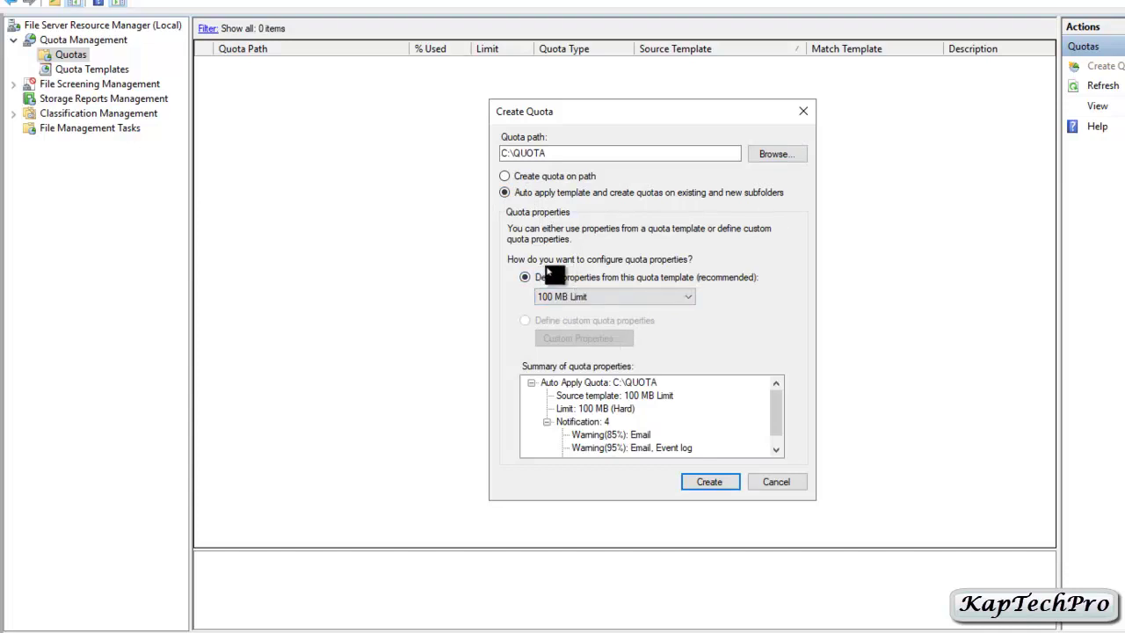
click(681, 302)
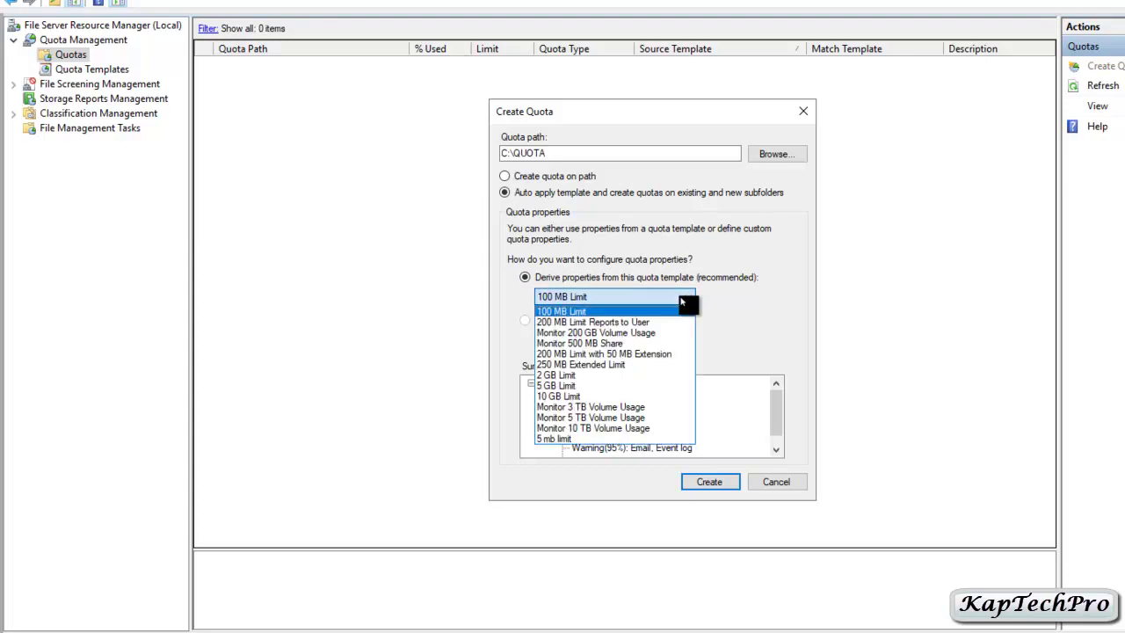
click(552, 439)
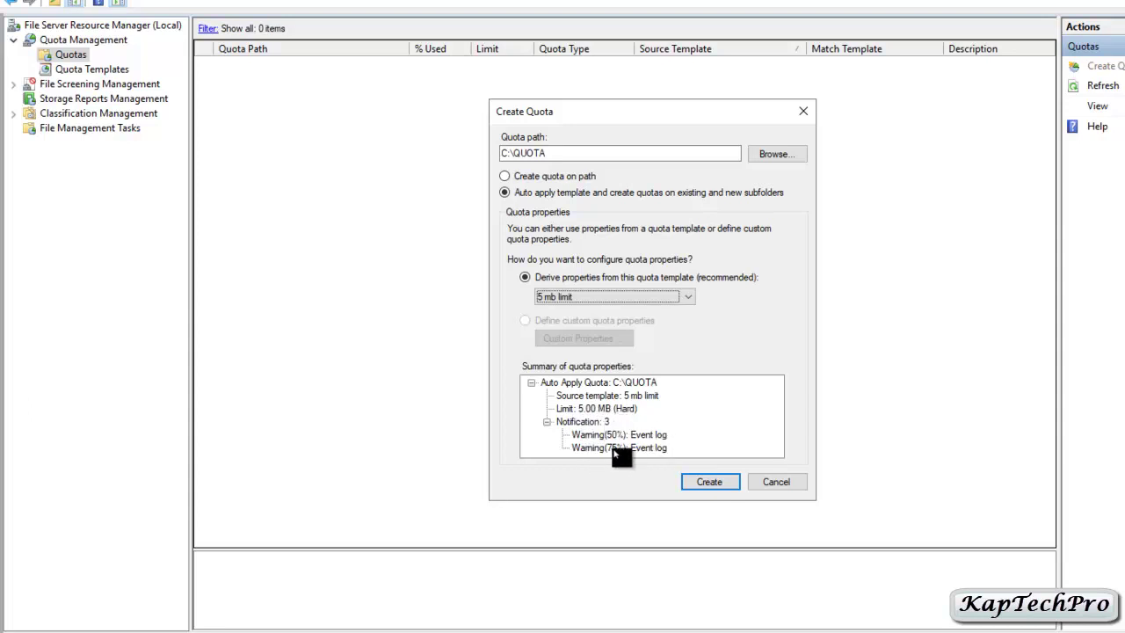
click(714, 490)
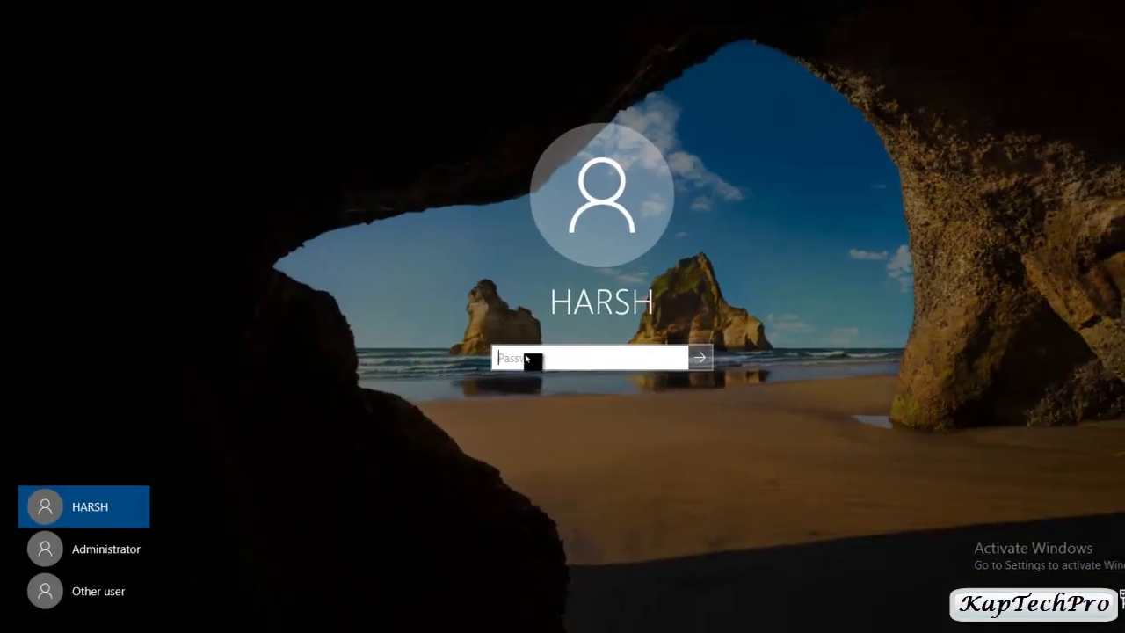
Enter the account password to sign in to the client machine's desktop.
text(123456)
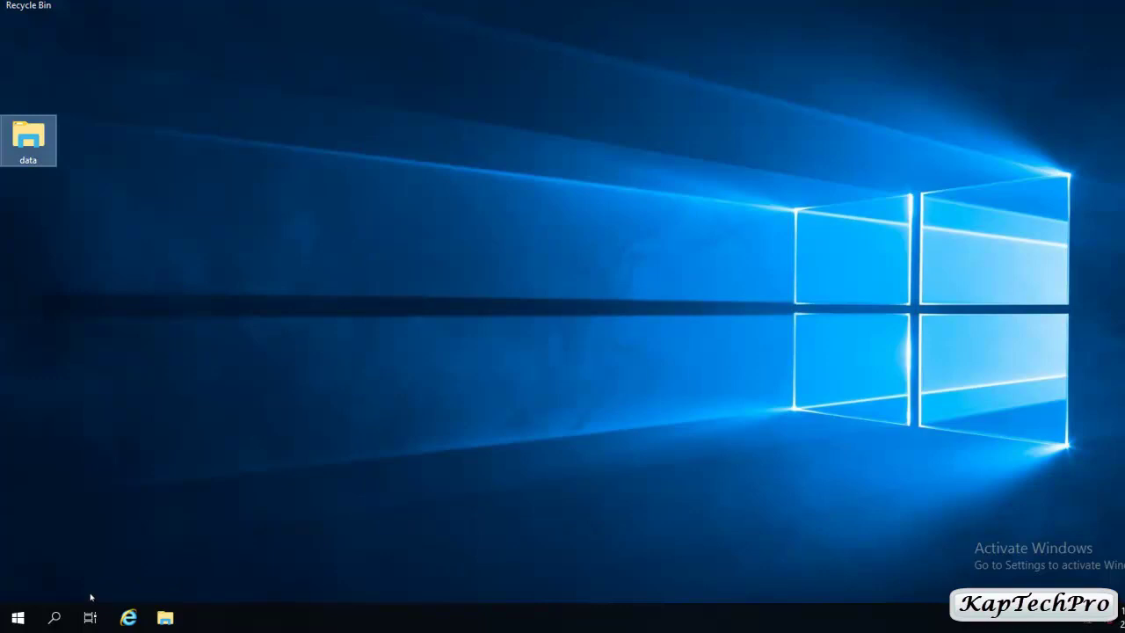
Open the \\fs\QUOTA network share from the Run history.
click(49, 616)
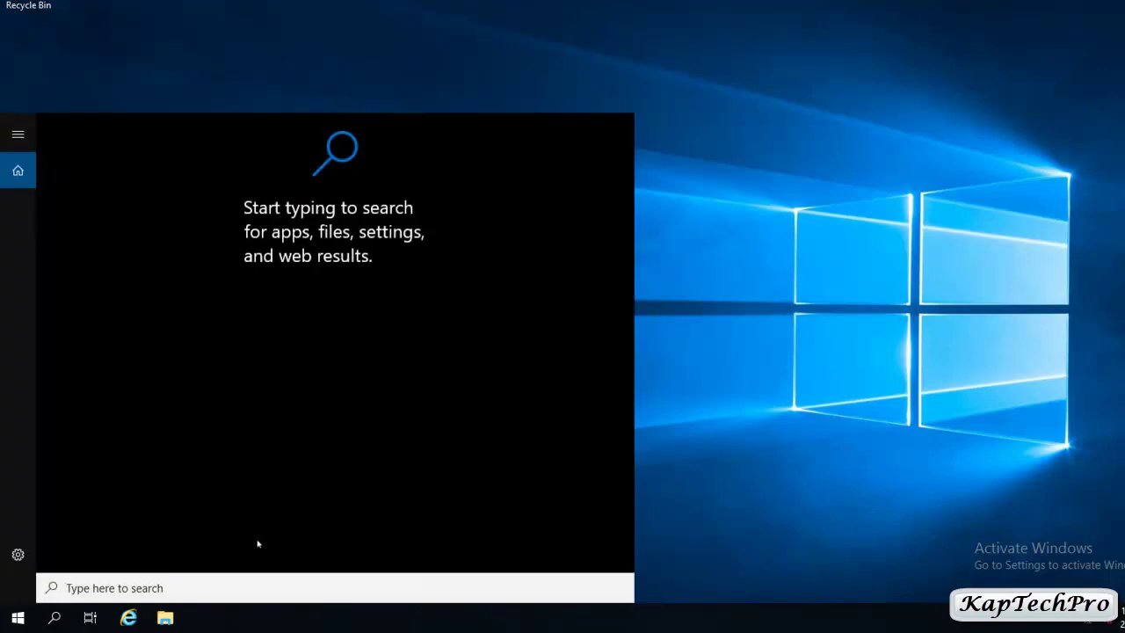
text(run)
key(Return)
key(BackSpace)
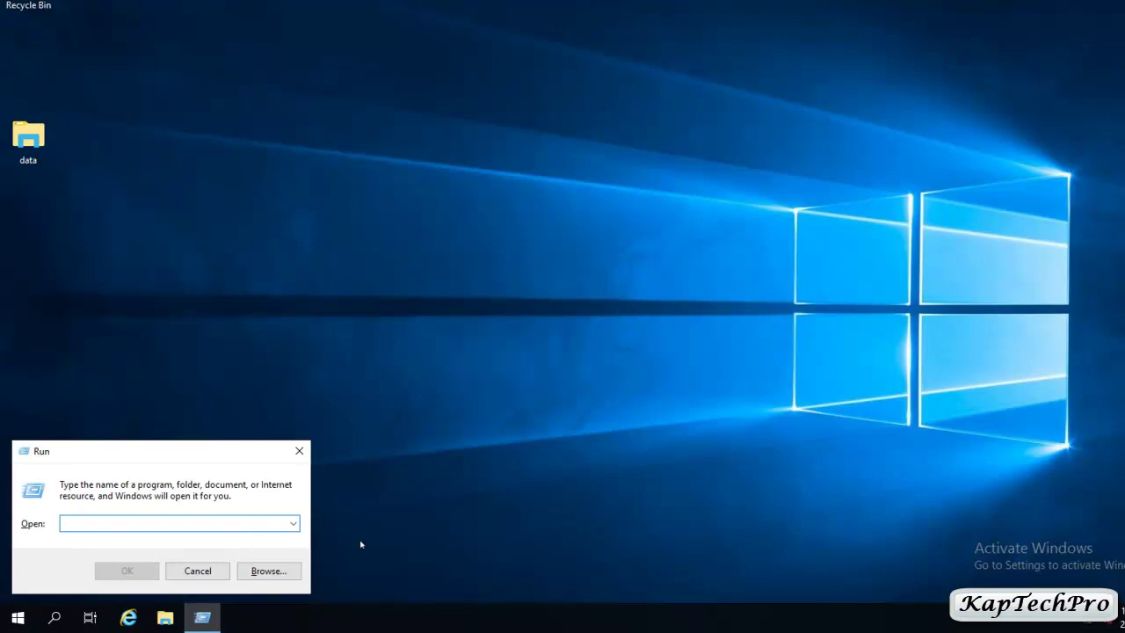
key(Down)
key(Down)
key(Return)
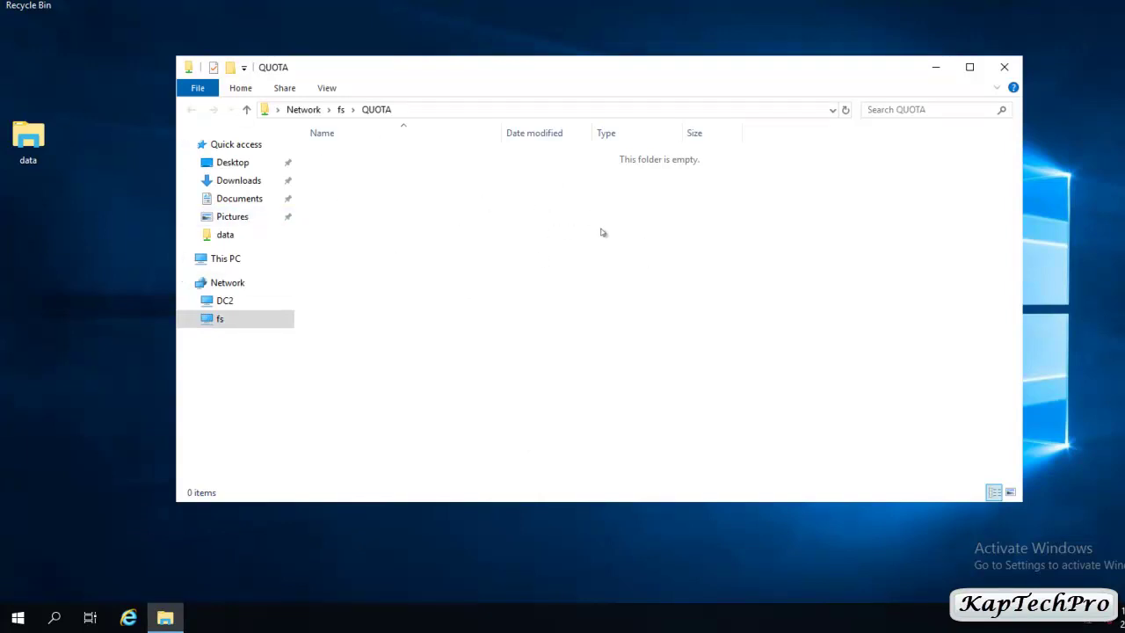
Copy the desktop data file into the QUOTA share twice, exceeding the 5 MB limit.
right_click(22, 141)
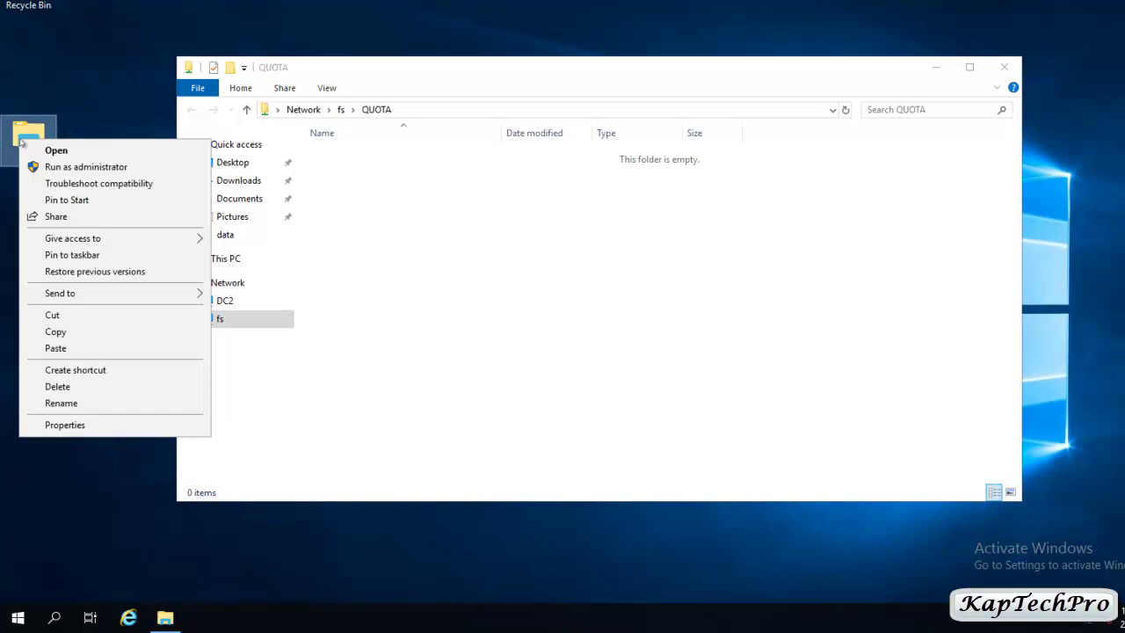
click(55, 332)
right_click(428, 191)
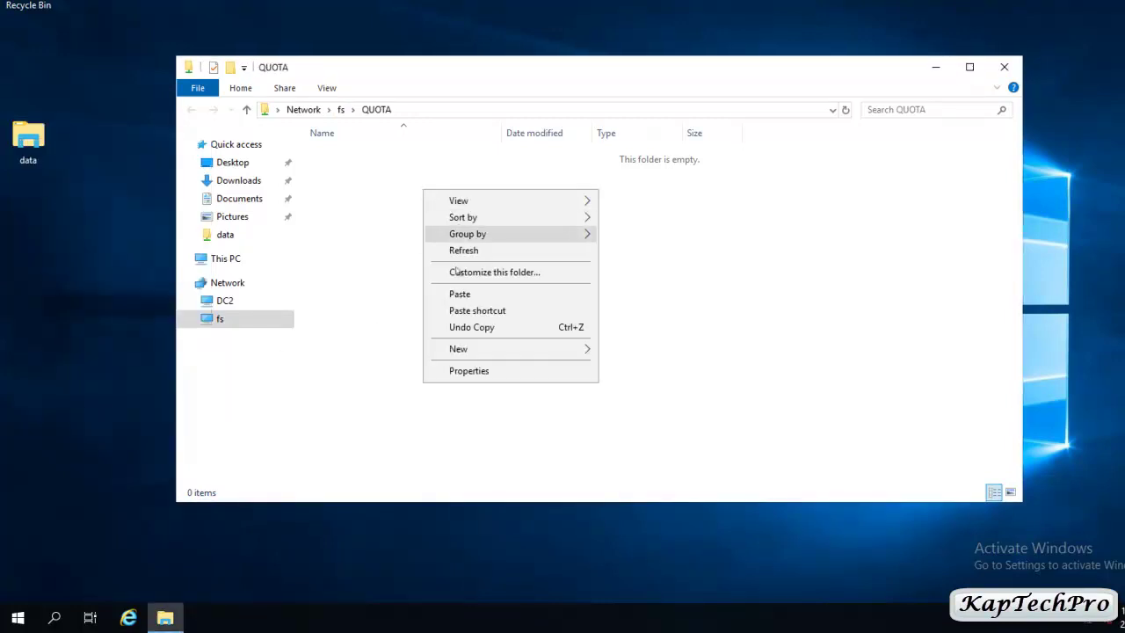
click(456, 294)
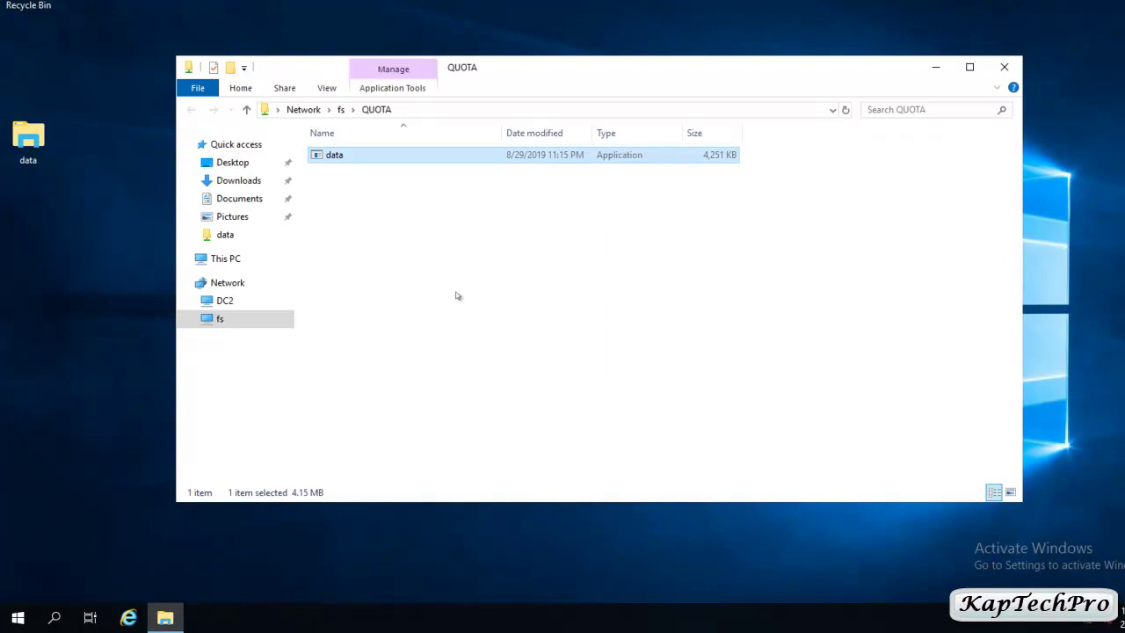
right_click(378, 162)
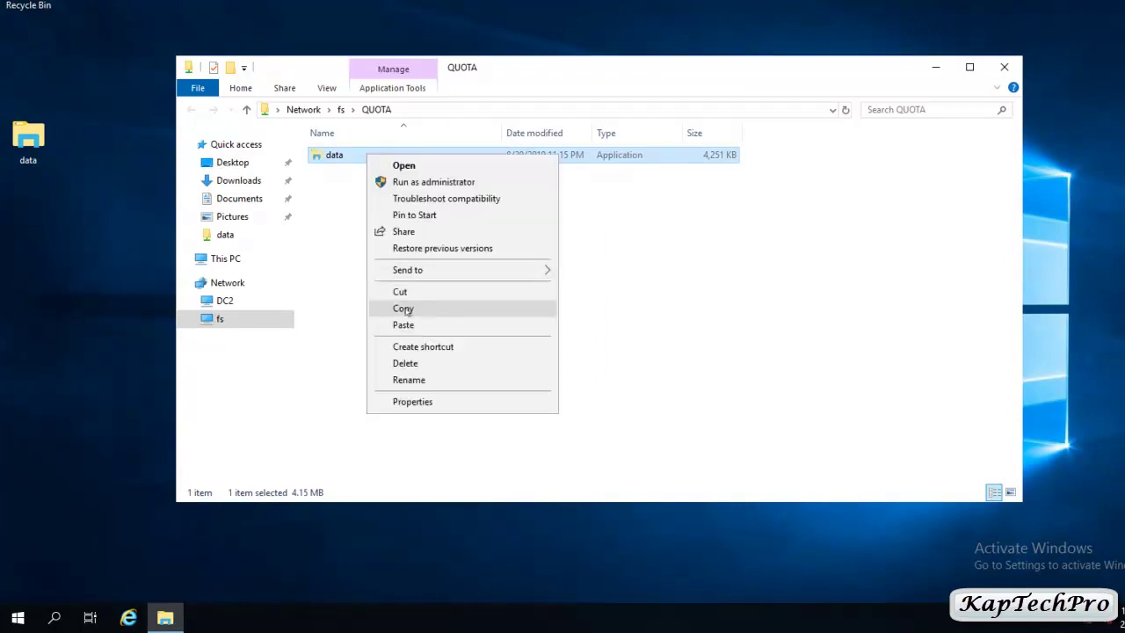
click(401, 308)
right_click(398, 232)
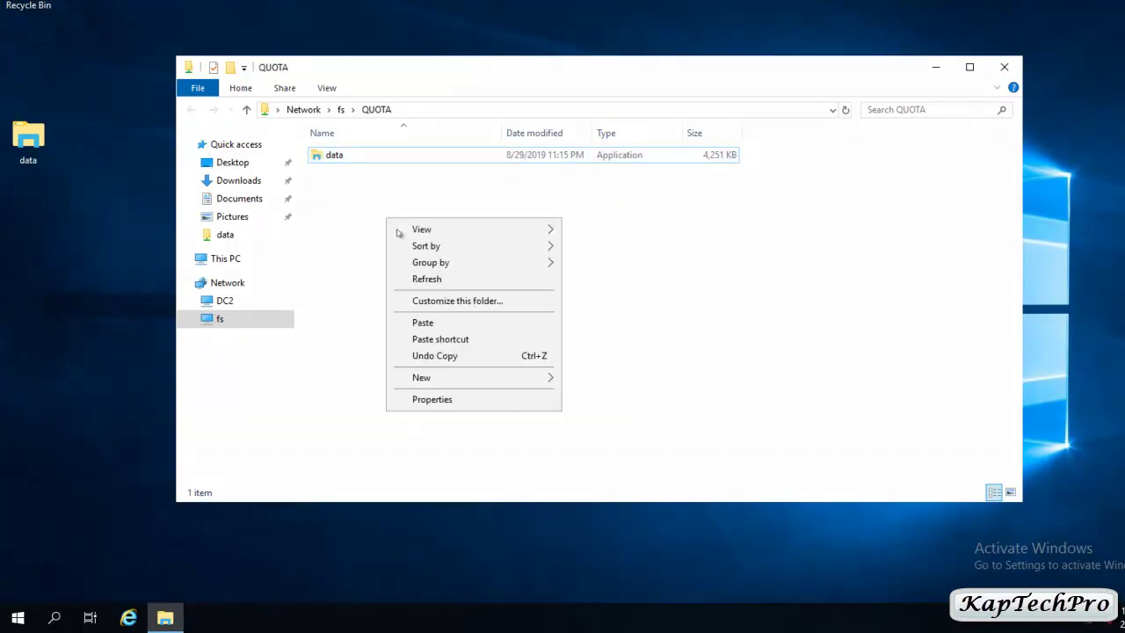
click(418, 324)
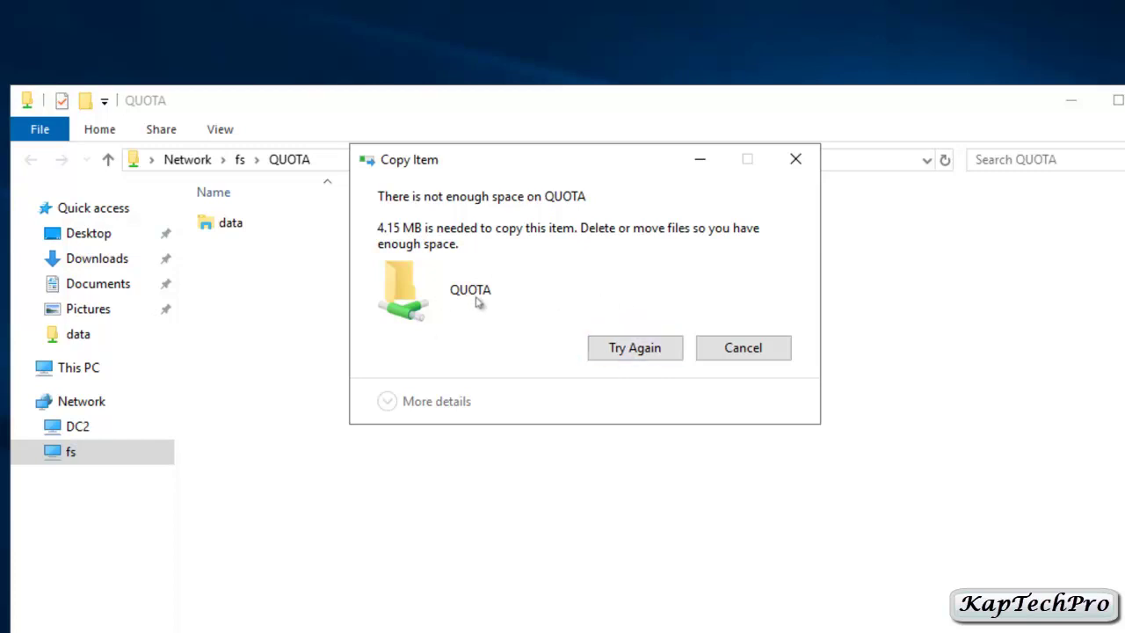
Cancel the not-enough-space Copy Item warning and minimize the client session to reveal the file server.
click(765, 349)
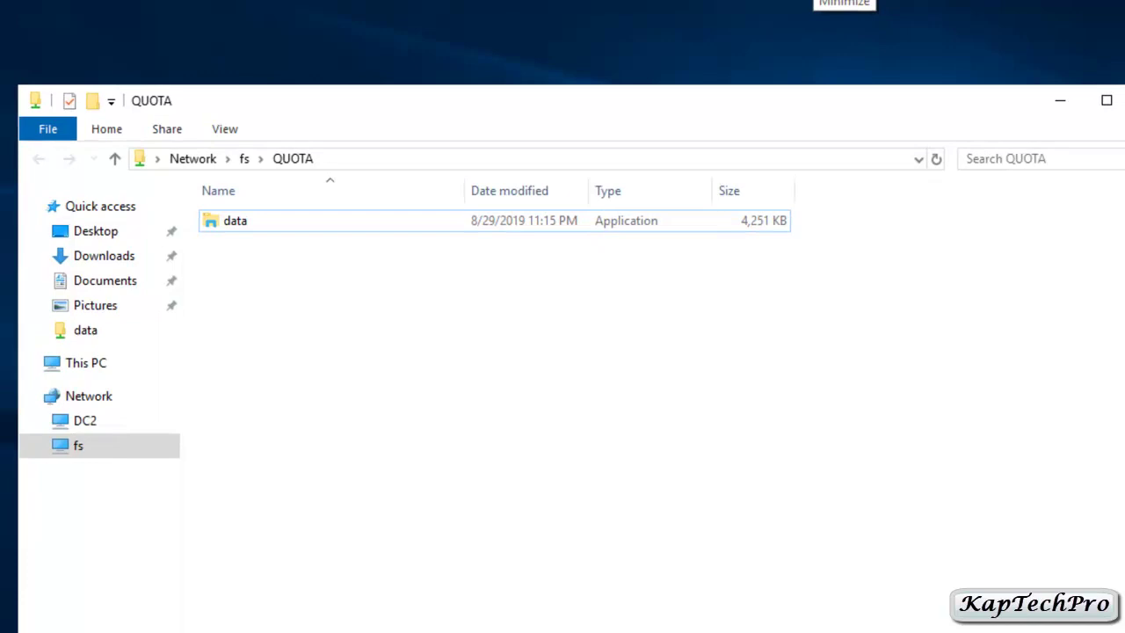
click(709, 9)
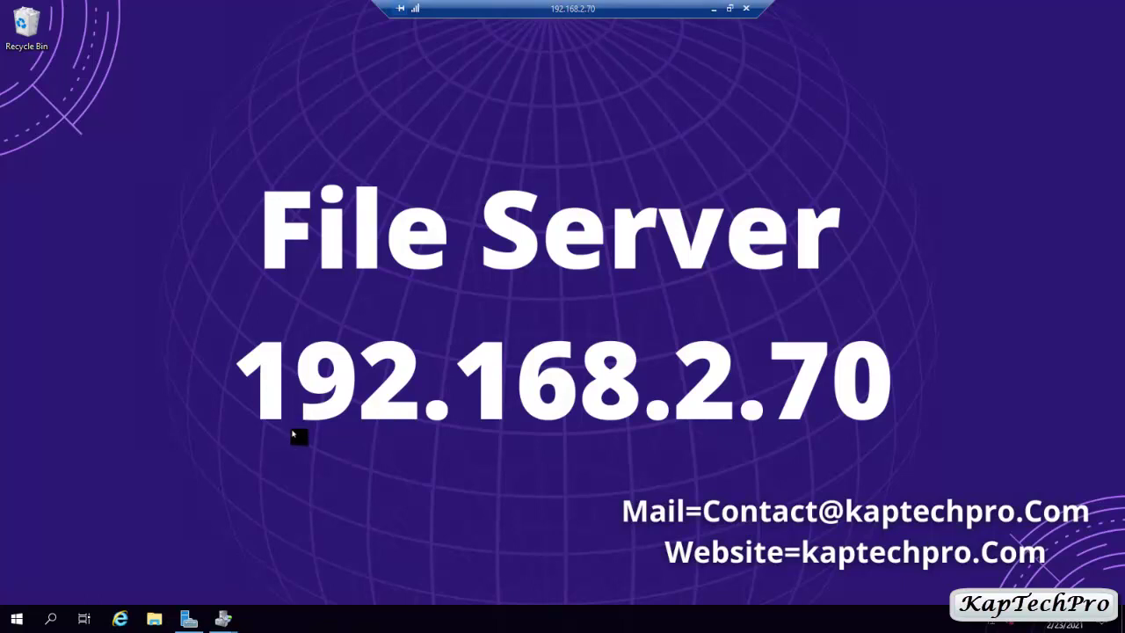
Start Event Viewer from Server Manager's Tools menu on the file server.
click(189, 619)
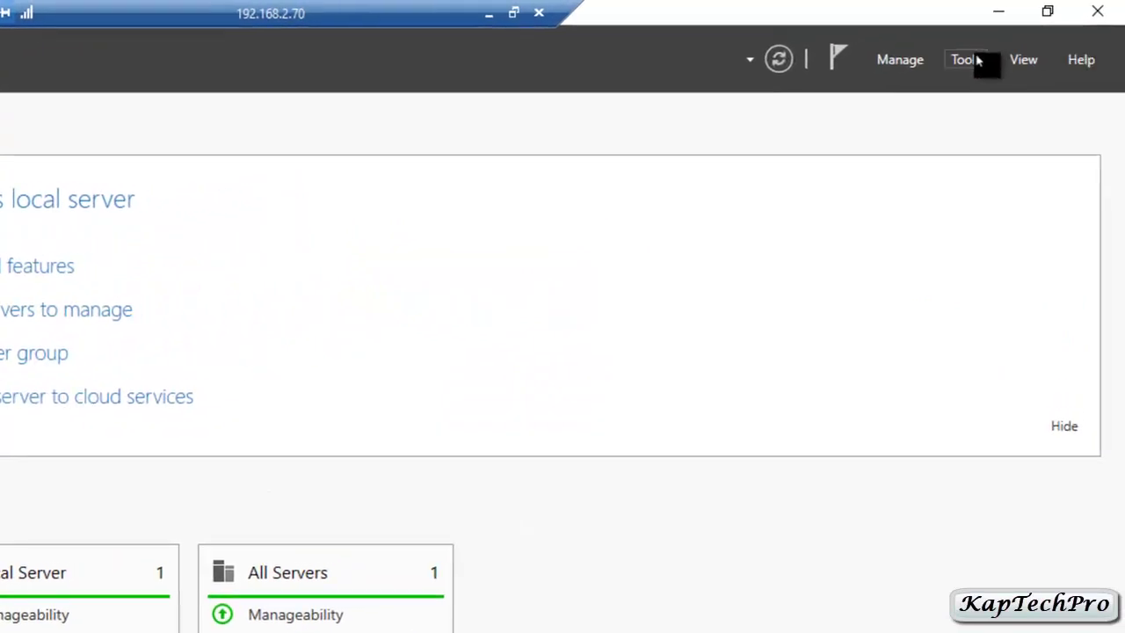
click(979, 59)
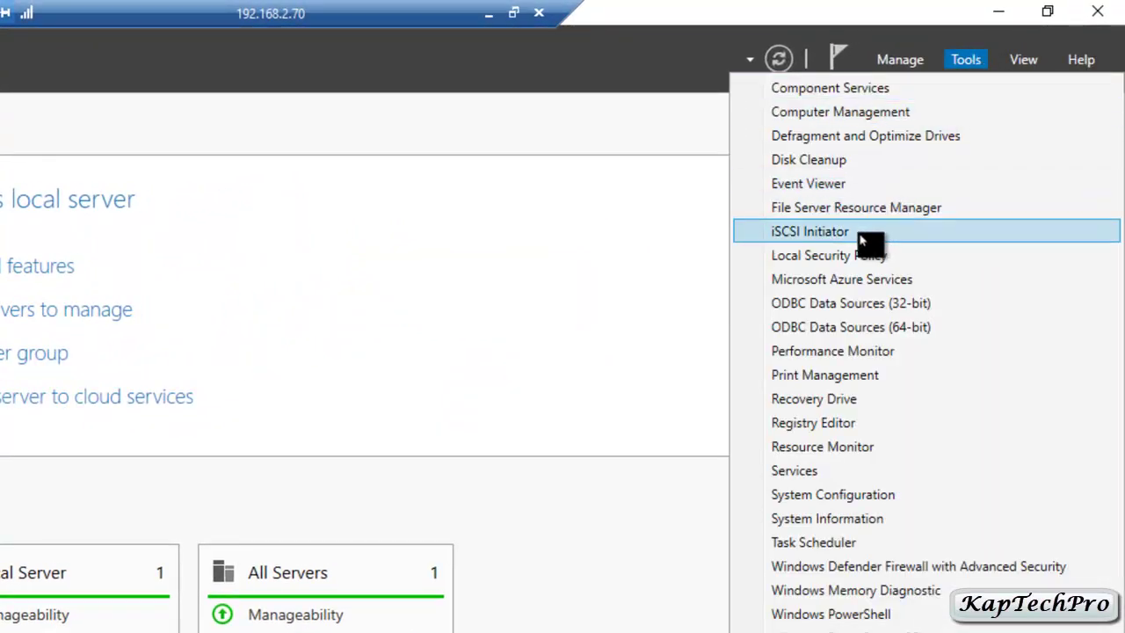
click(807, 185)
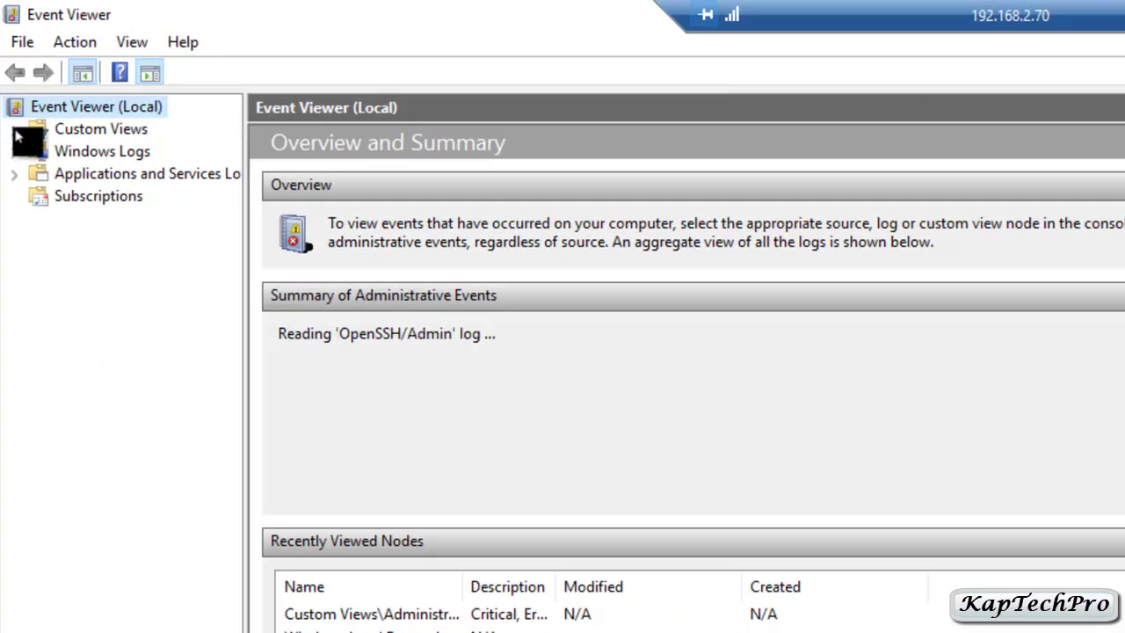
Open the SRMSVC event 12325 warning in Administrative Events showing 4.15 MB of 5.00 MB used.
click(15, 130)
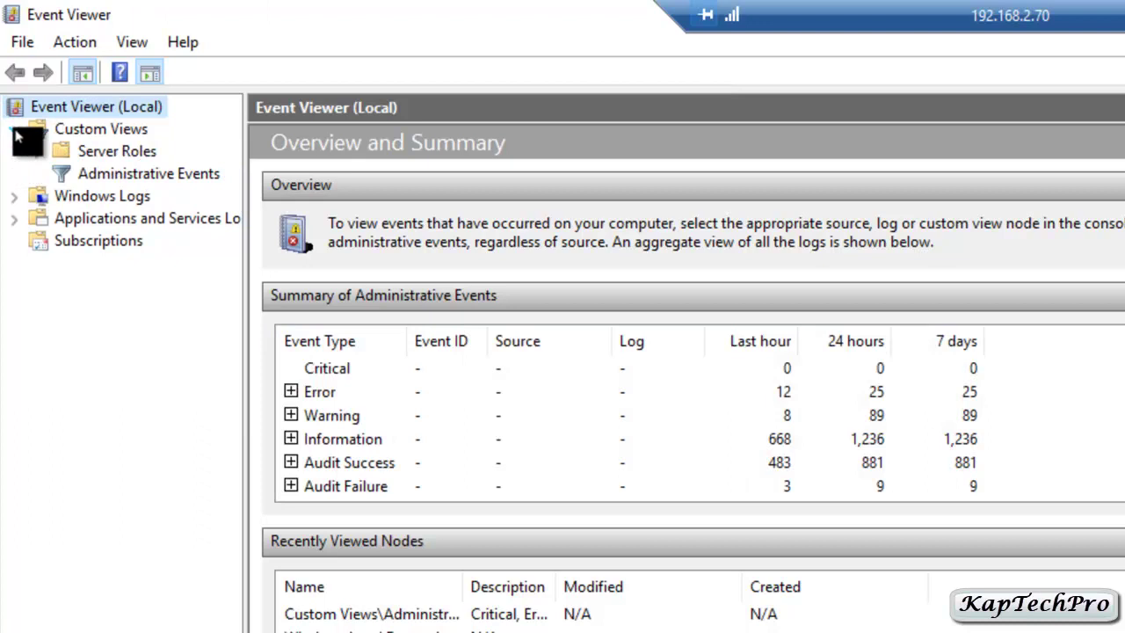
click(69, 180)
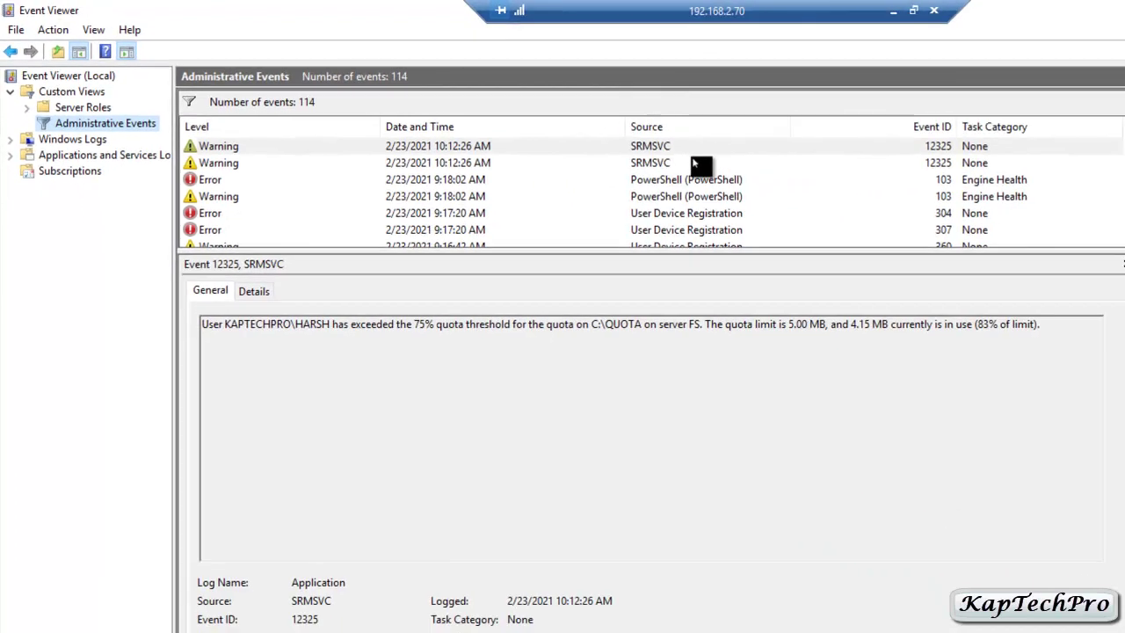
click(650, 146)
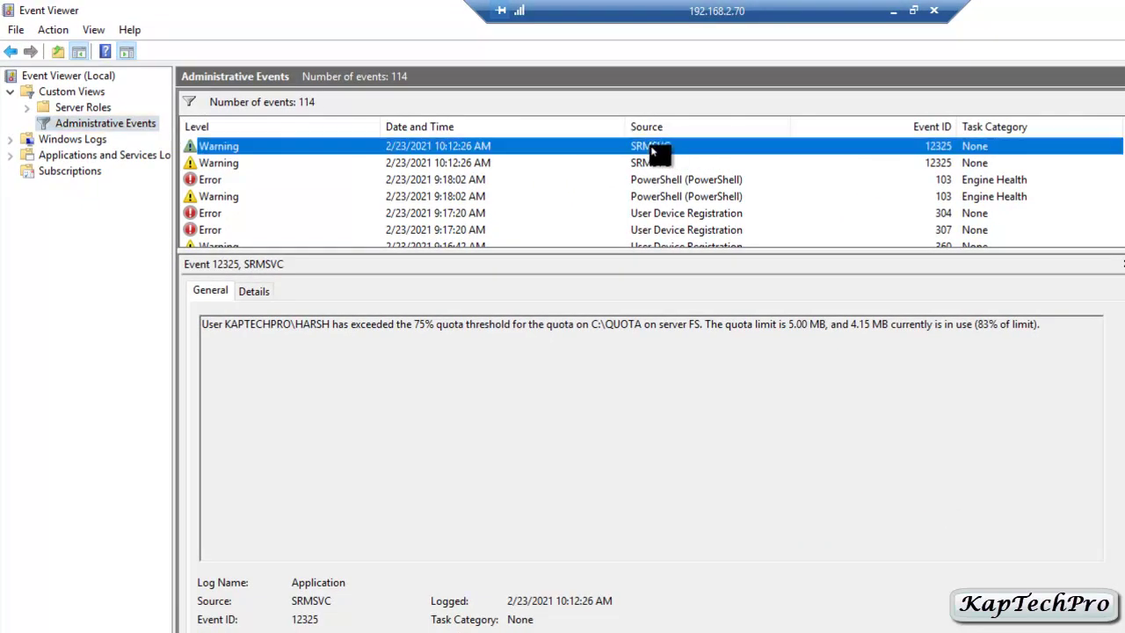
double_click(589, 153)
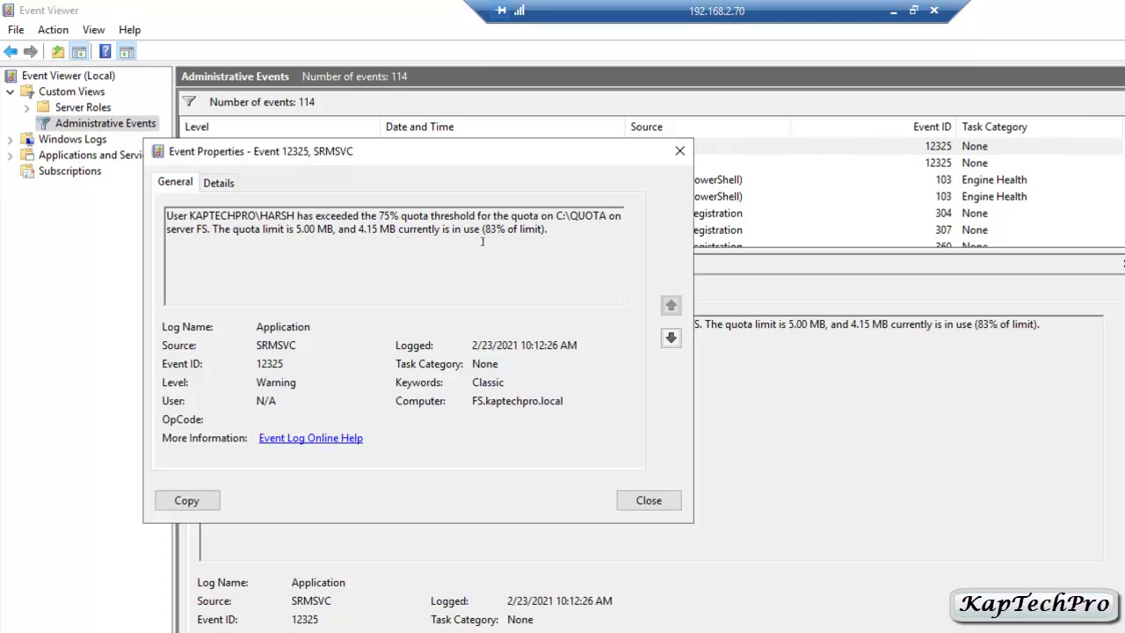
drag(337, 151, 397, 152)
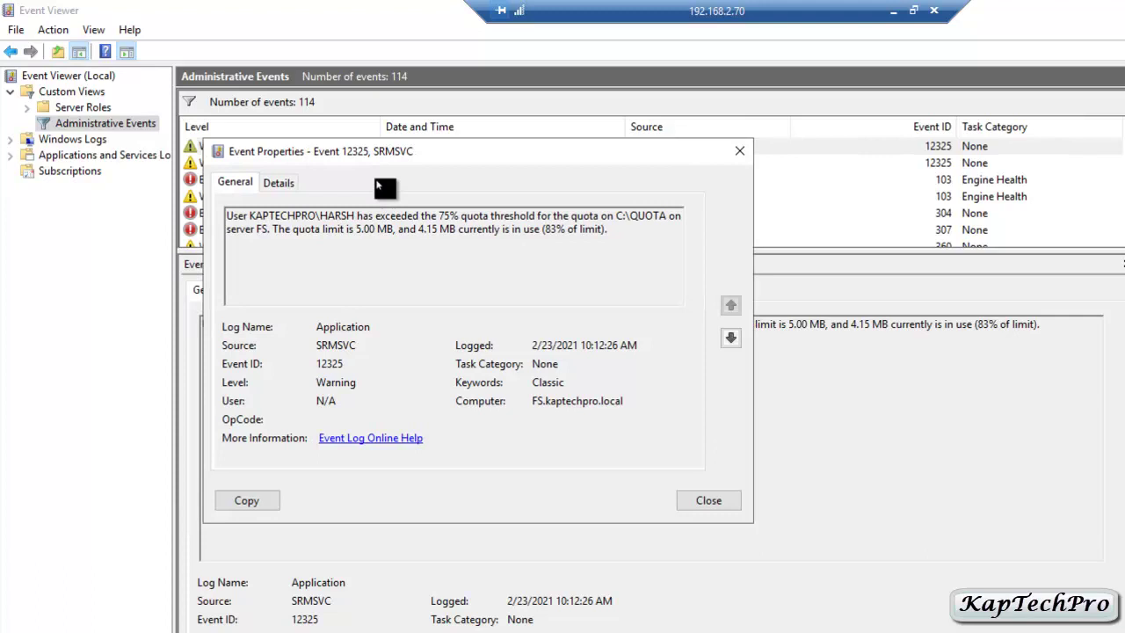